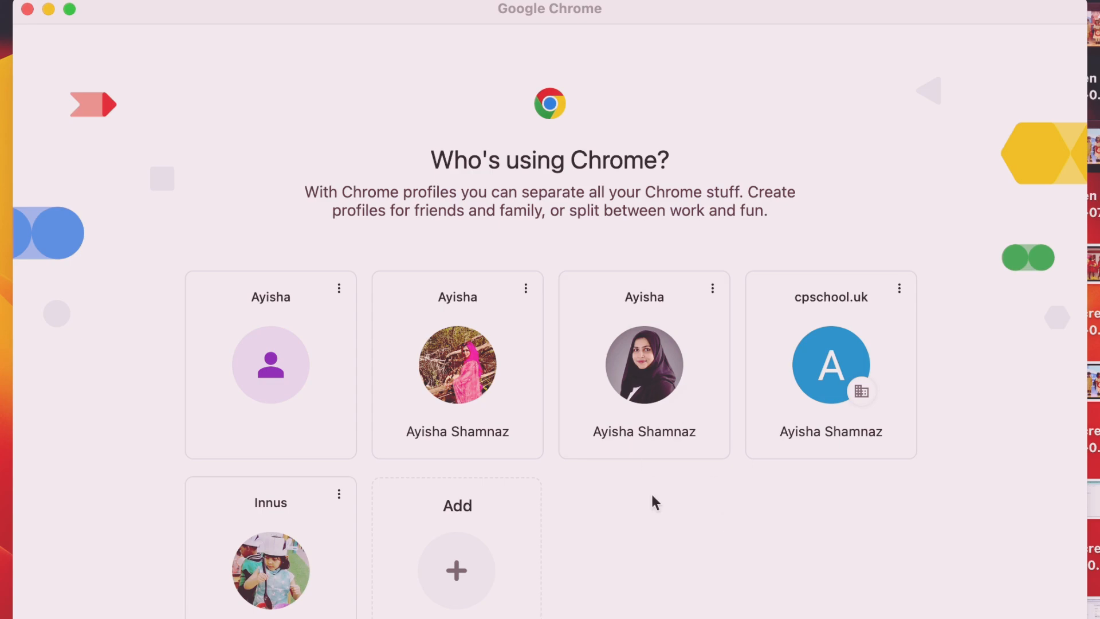
- Using the third listed Chrome profile, search Google for "gamma ai" with the ABC input source and open the gamma.app site
{"action": "left_click", "coordinate": [628, 395]}
{"action": "left_click", "coordinate": [611, 353]}
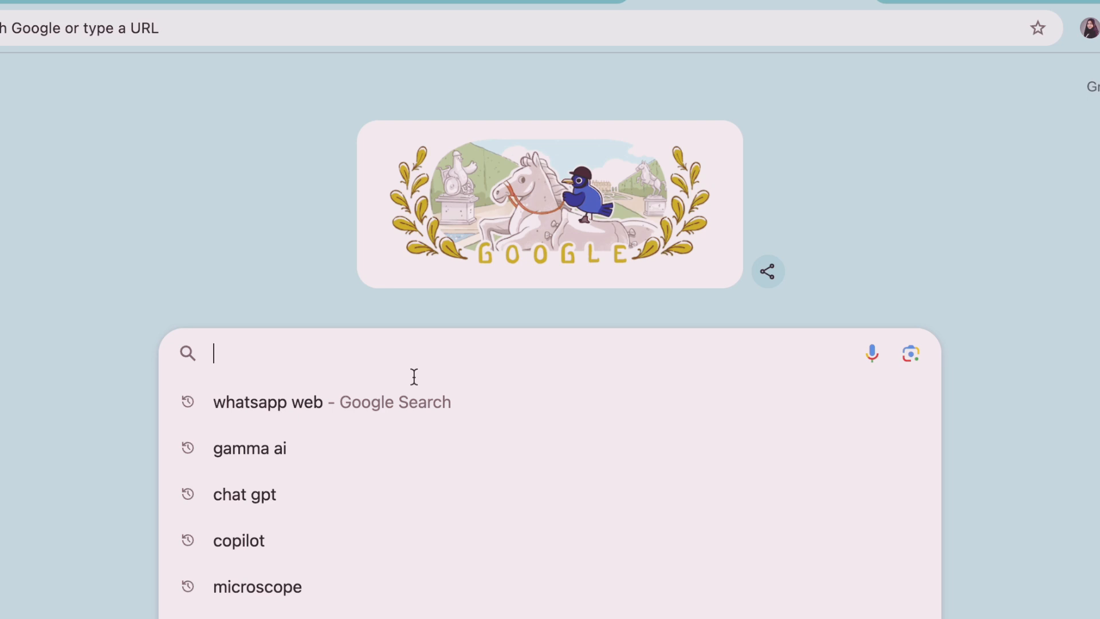
{"action": "type", "text": "ل"}
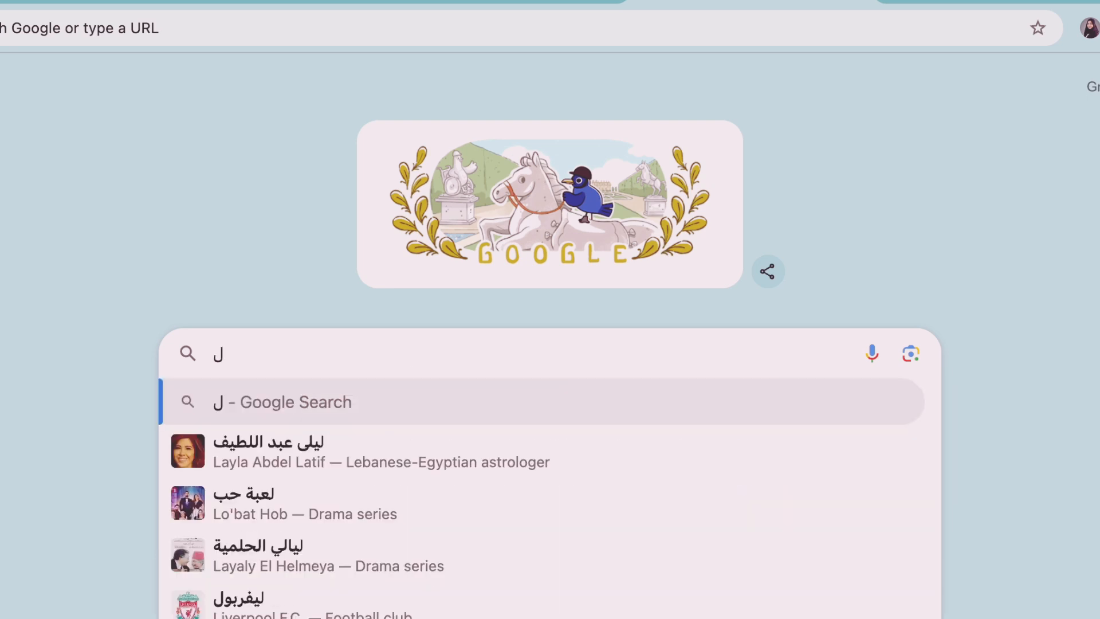
{"action": "key", "text": "BackSpace"}
{"action": "key", "text": "ctrl+space"}
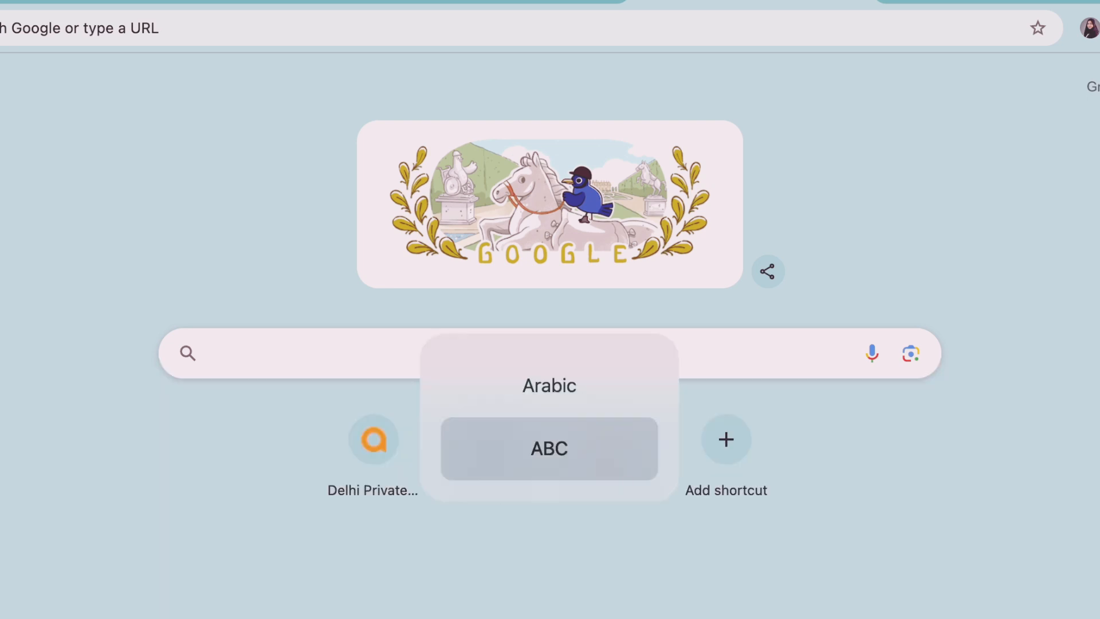
{"action": "type", "text": "gamma ai"}
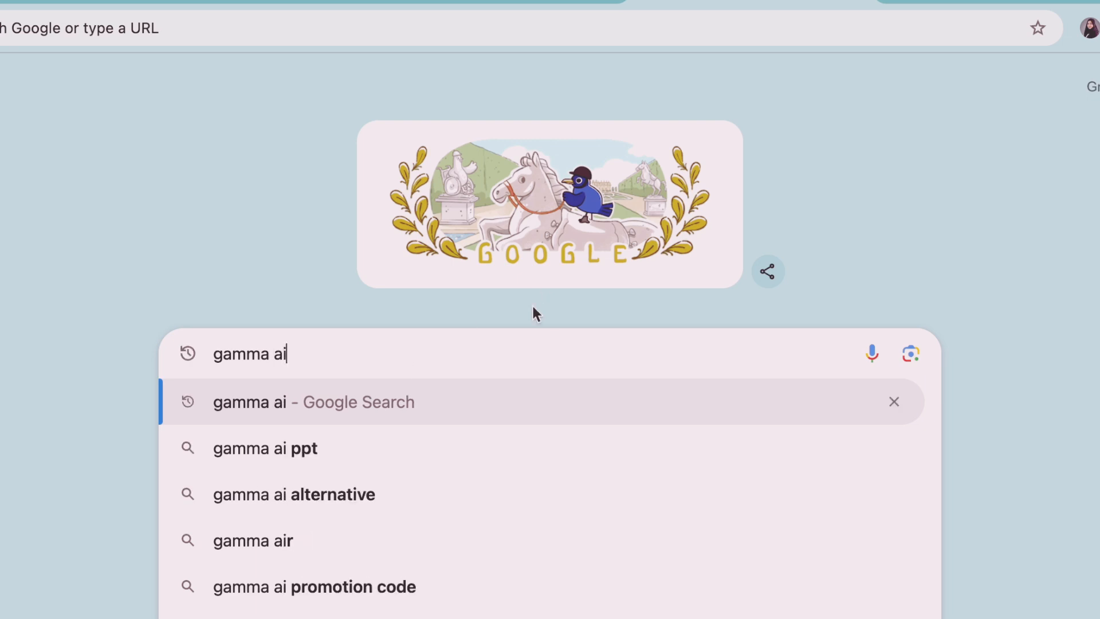
{"action": "left_click", "coordinate": [411, 401]}
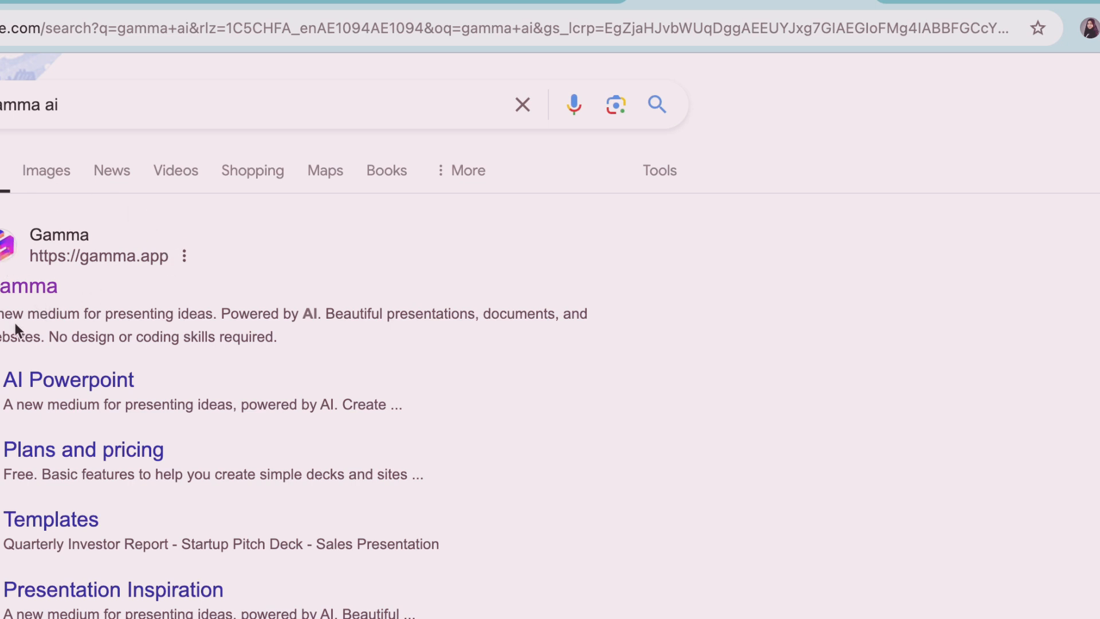
{"action": "left_click", "coordinate": [38, 289]}
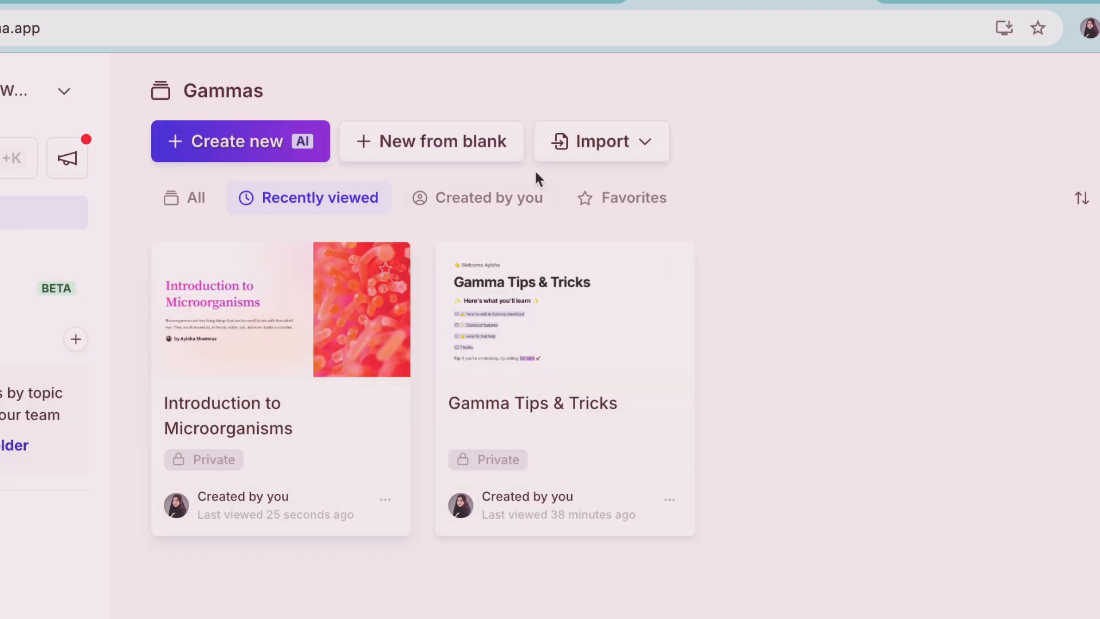
- Start a new AI creation that generates from a one-line prompt, with Presentation as the output type
{"action": "left_click", "coordinate": [250, 140]}
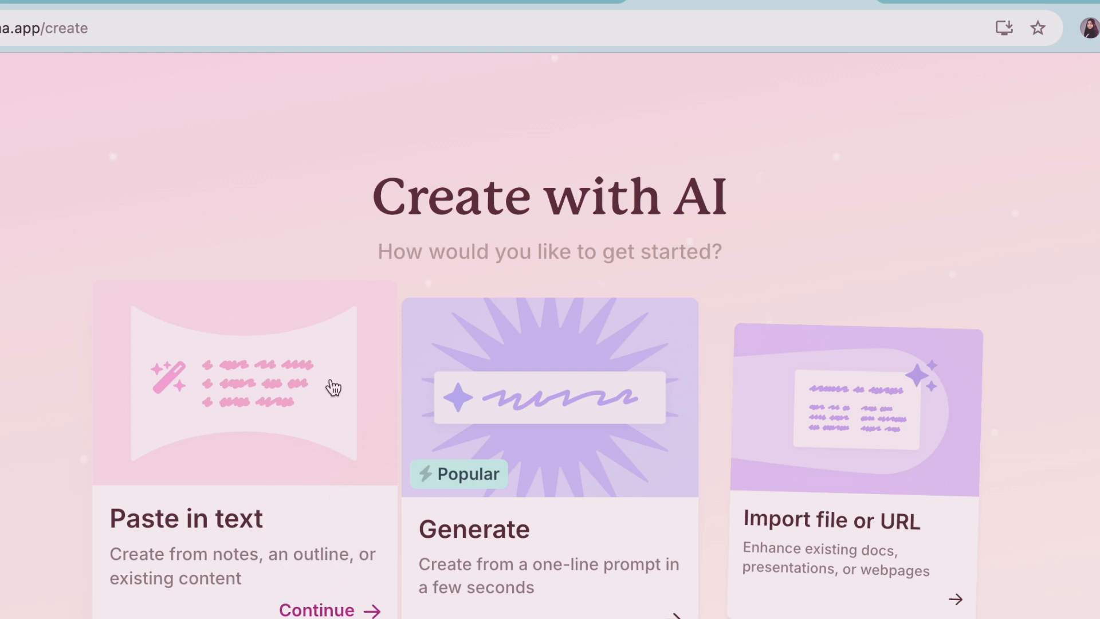
{"action": "left_click", "coordinate": [304, 383]}
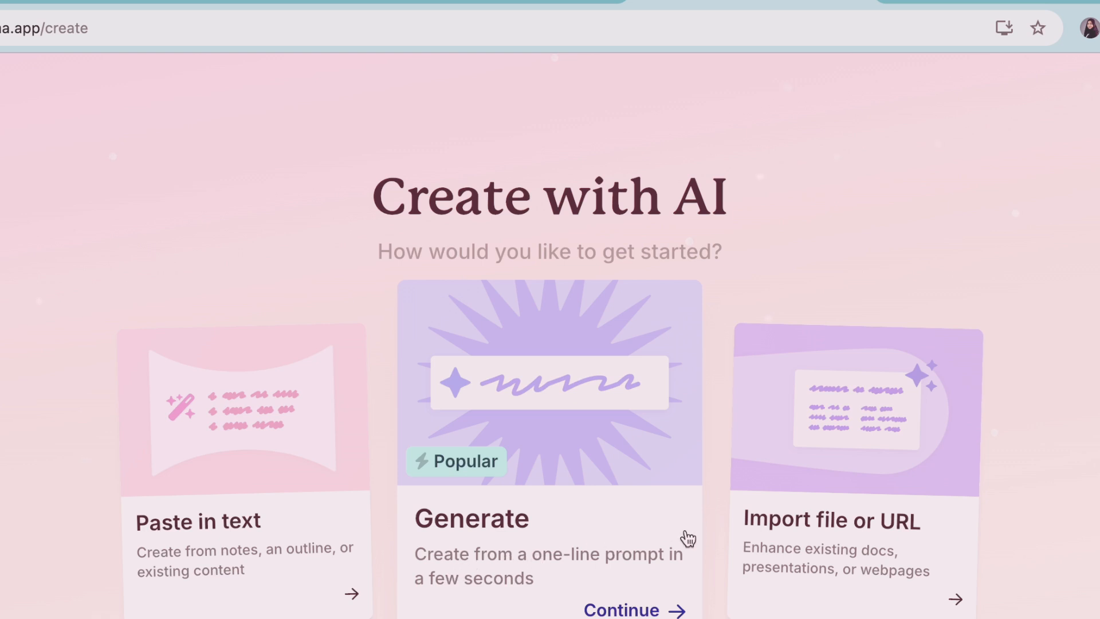
{"action": "left_click", "coordinate": [605, 470]}
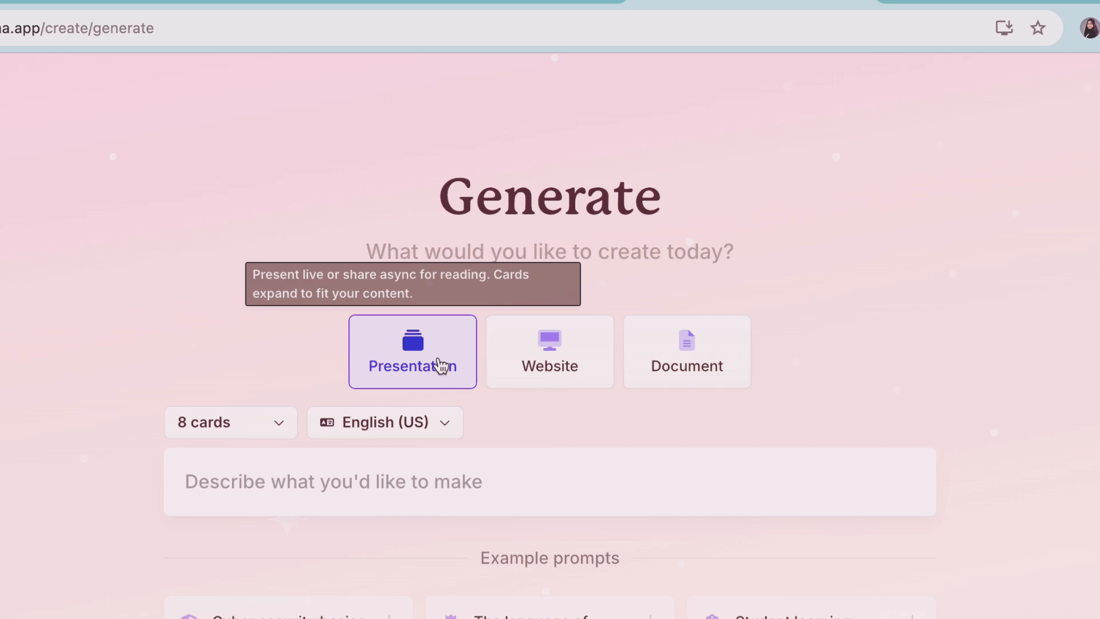
{"action": "left_click", "coordinate": [394, 358]}
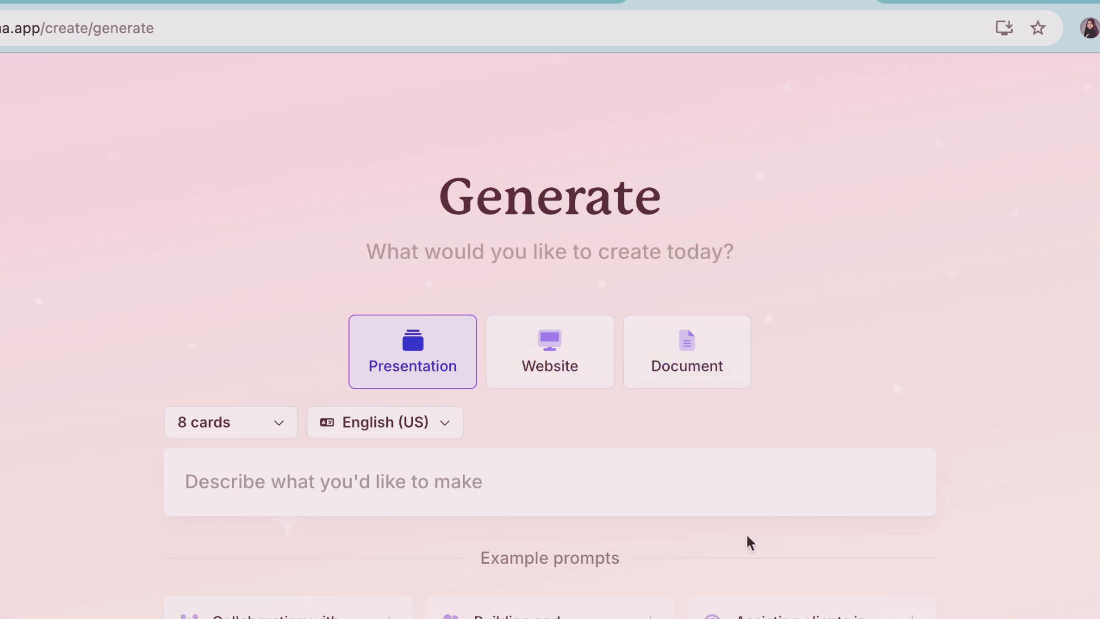
- Set the language of the presentation to English (UK)
{"action": "left_click", "coordinate": [387, 498]}
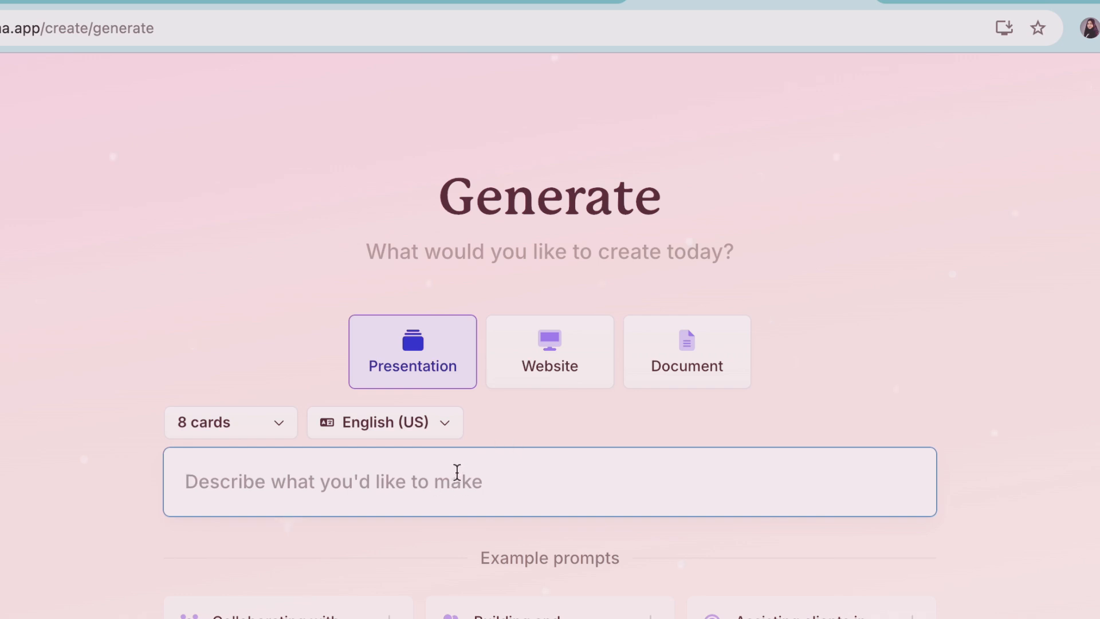
{"action": "left_click", "coordinate": [447, 423]}
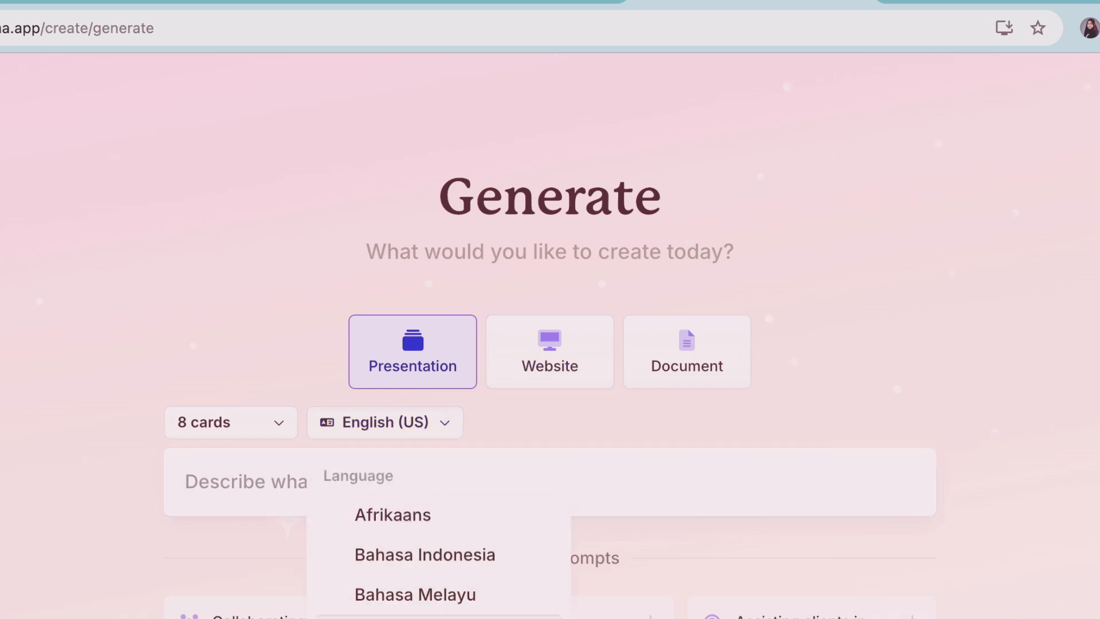
{"action": "scroll", "coordinate": [413, 556], "scroll_direction": "down", "scroll_amount": 5}
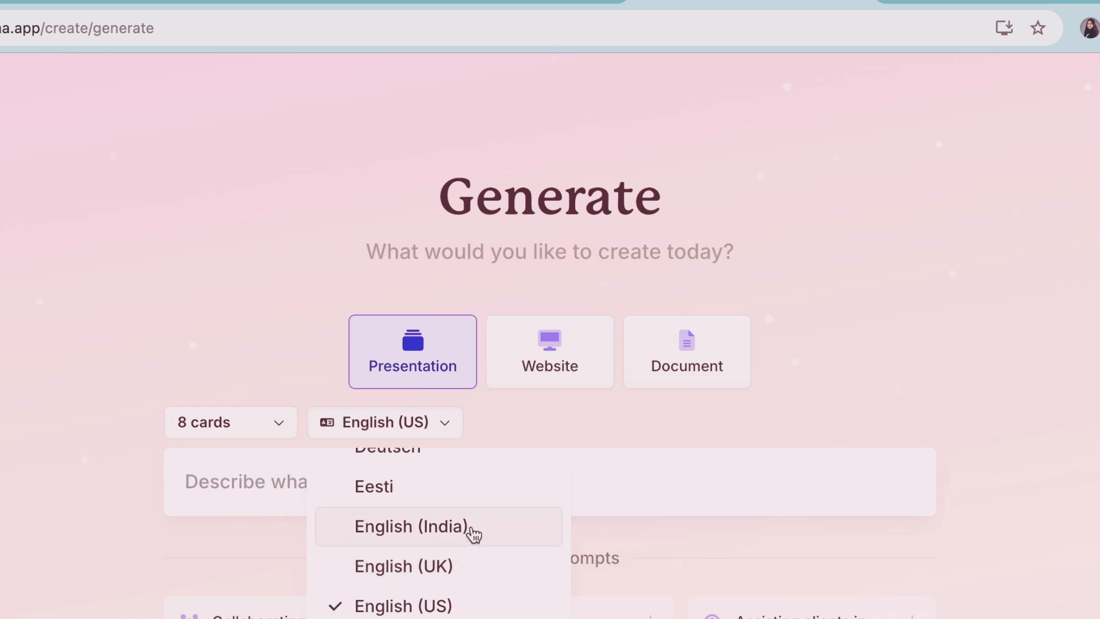
{"action": "left_click", "coordinate": [496, 573]}
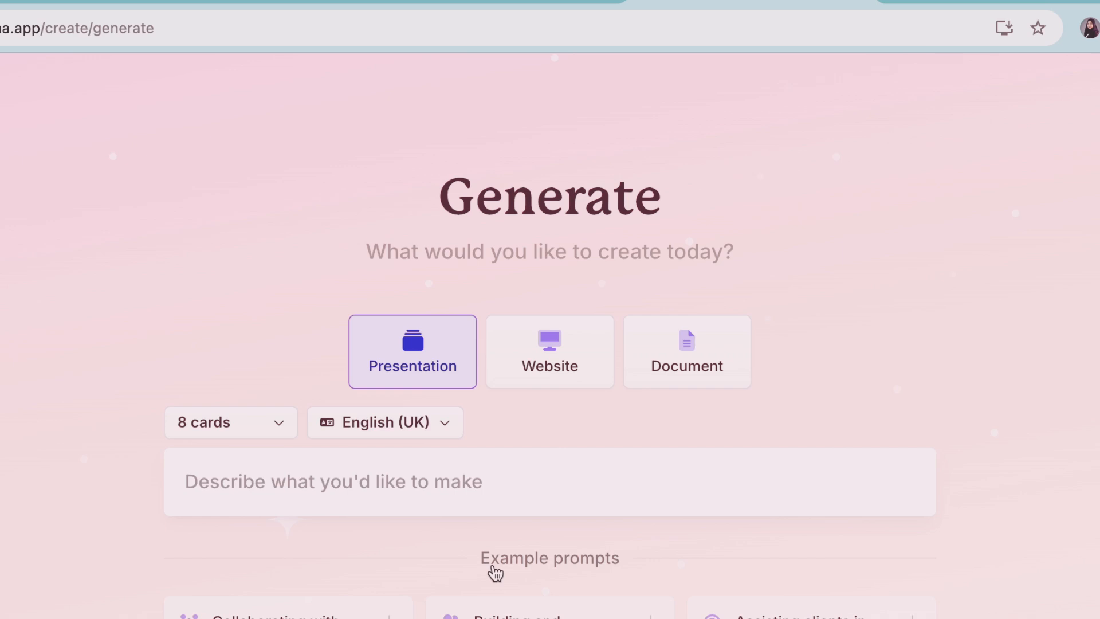
- Generate an outline from the prompt "microorganism year 7 , give me ppt with uae link , timss, starter, exit card"
{"action": "left_click", "coordinate": [421, 482]}
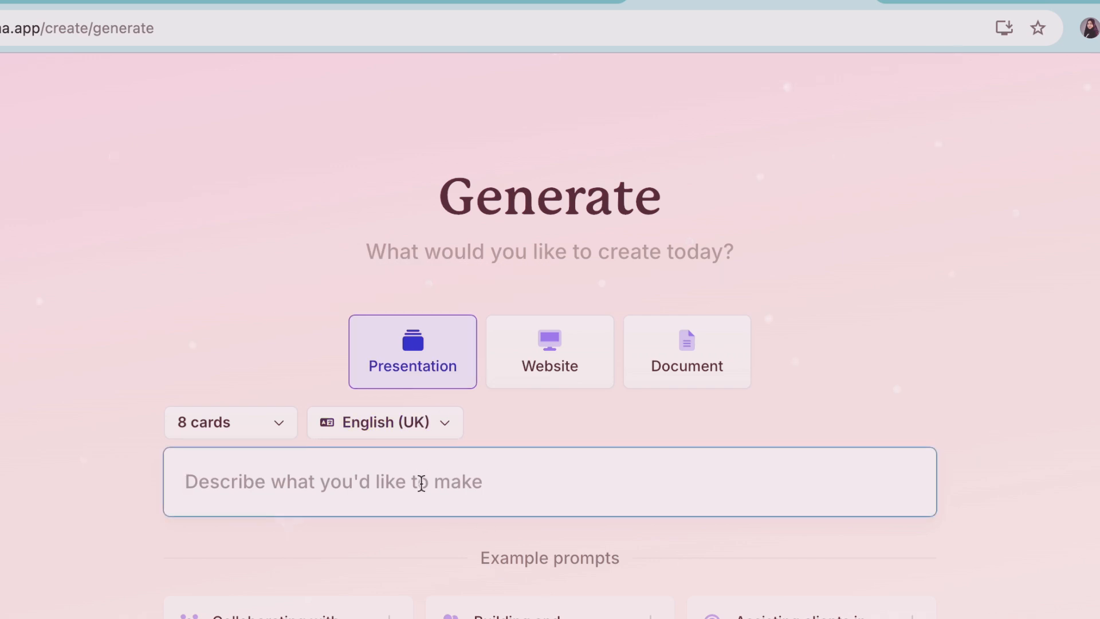
{"action": "type", "text": "mi"}
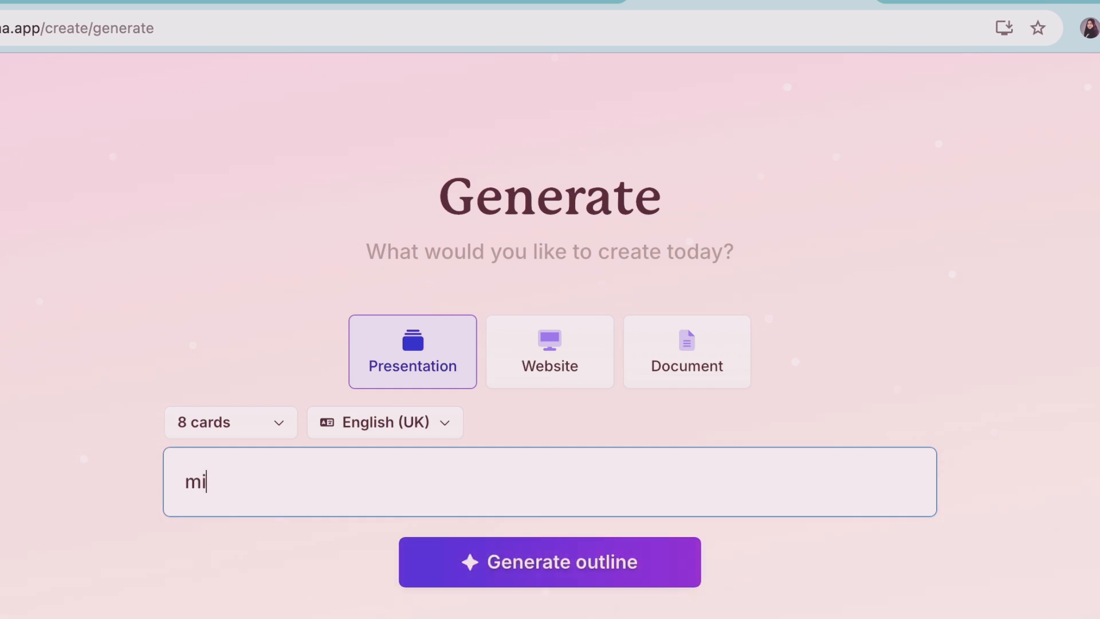
{"action": "type", "text": "croorganism year 7 "}
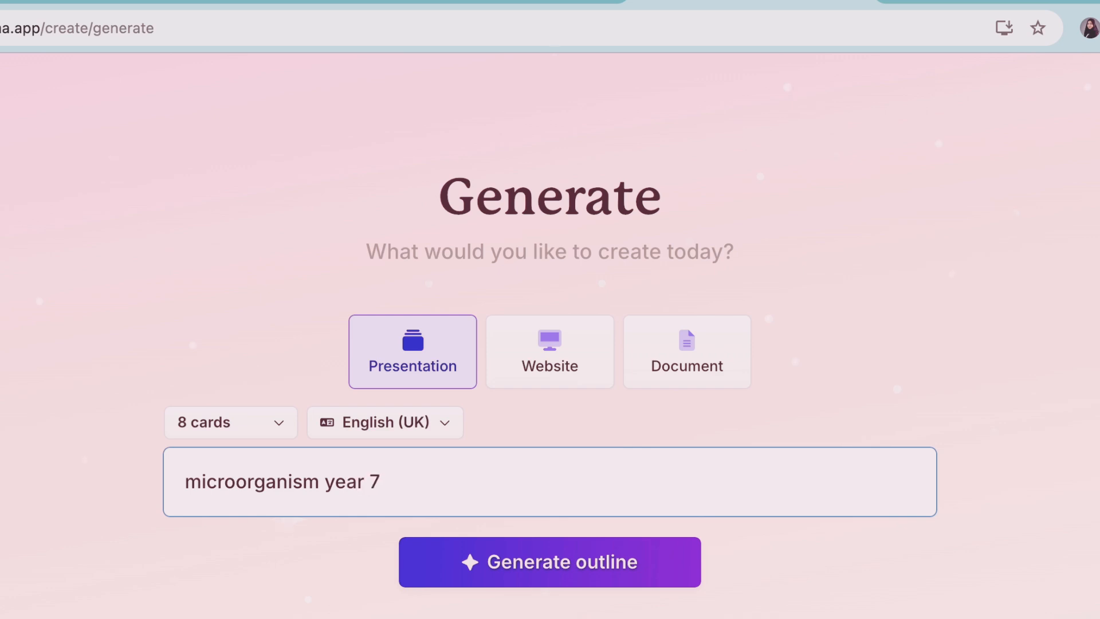
{"action": "type", "text": ", give me o"}
{"action": "key", "text": "BackSpace"}
{"action": "type", "text": "ppt w"}
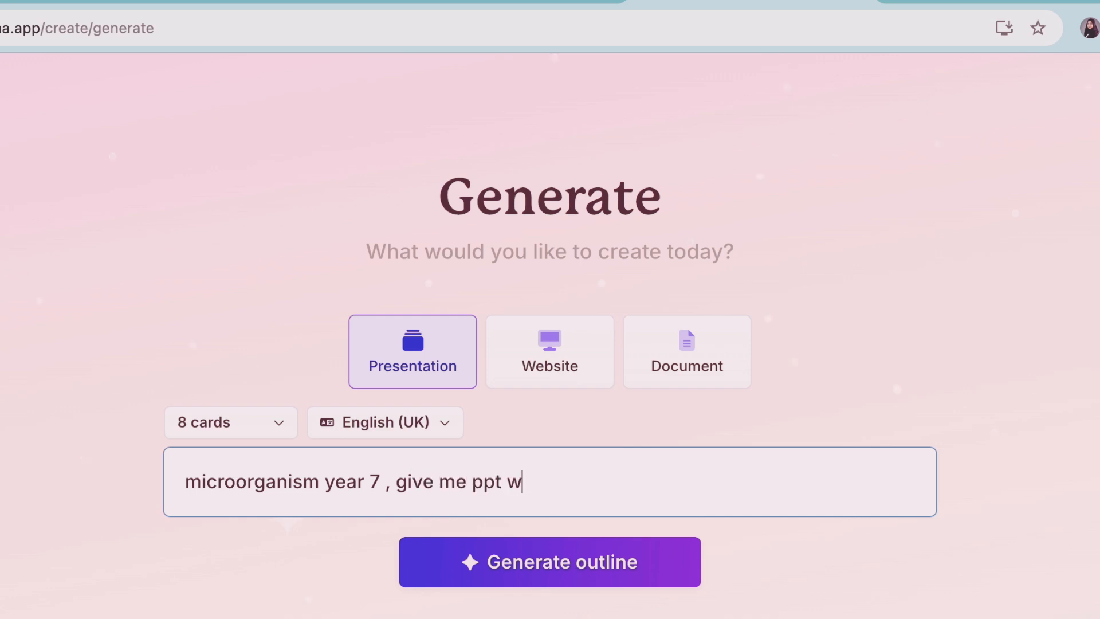
{"action": "type", "text": "ith uae link "}
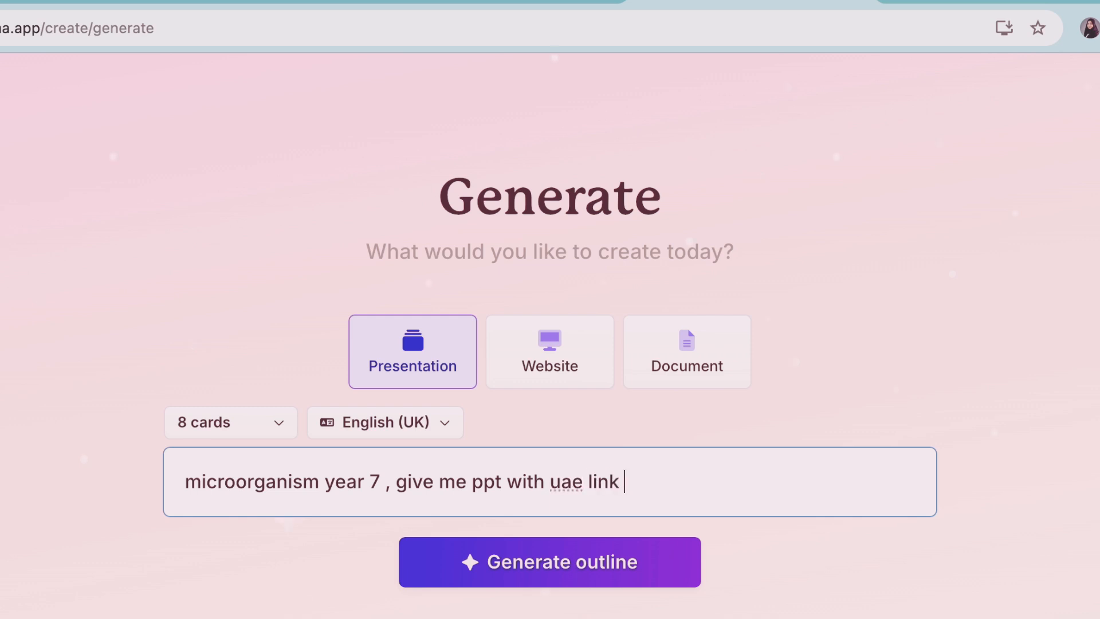
{"action": "type", "text": ", timss"}
{"action": "type", "text": ", starter, exit card"}
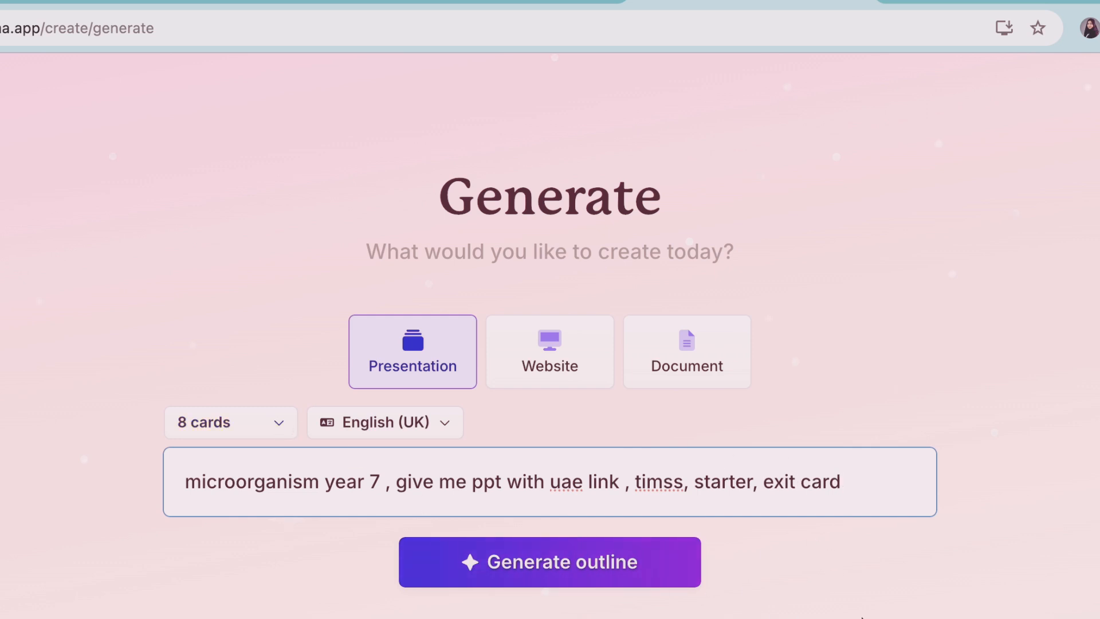
{"action": "left_click", "coordinate": [667, 582]}
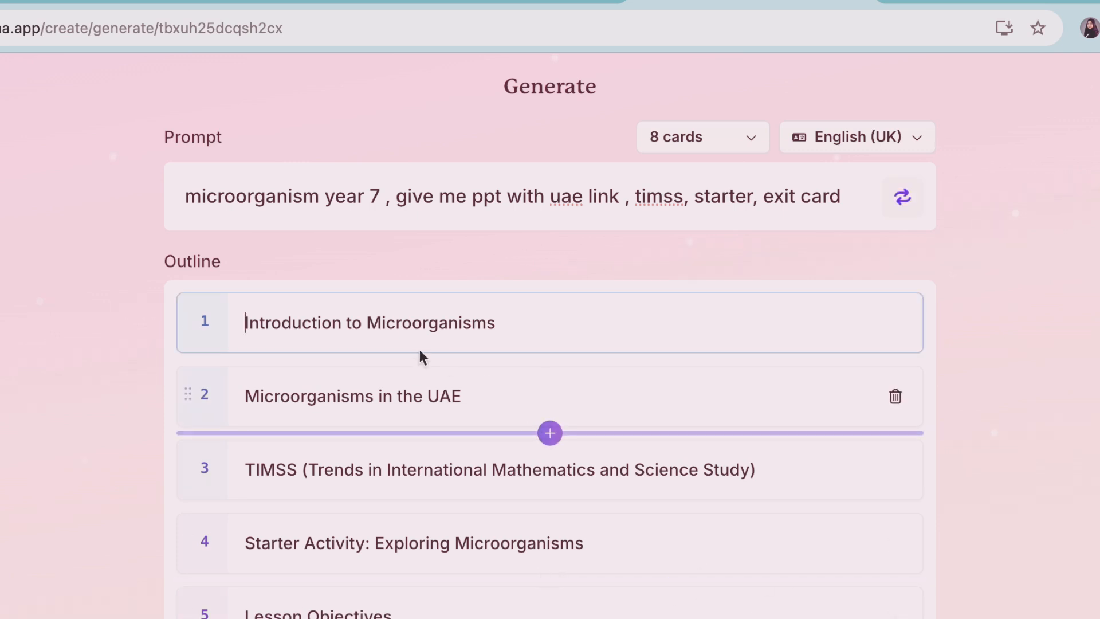
- Review the eight-card outline and generate the presentation with the Iris theme
{"action": "scroll", "coordinate": [494, 332], "scroll_direction": "down", "scroll_amount": 2}
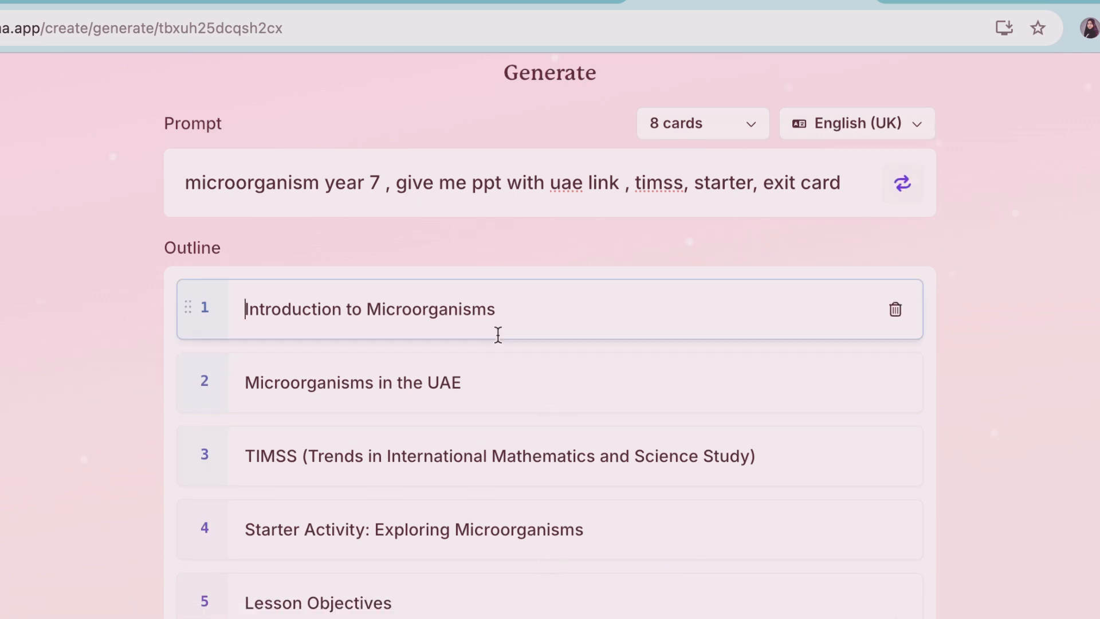
{"action": "scroll", "coordinate": [497, 336], "scroll_direction": "down", "scroll_amount": 3}
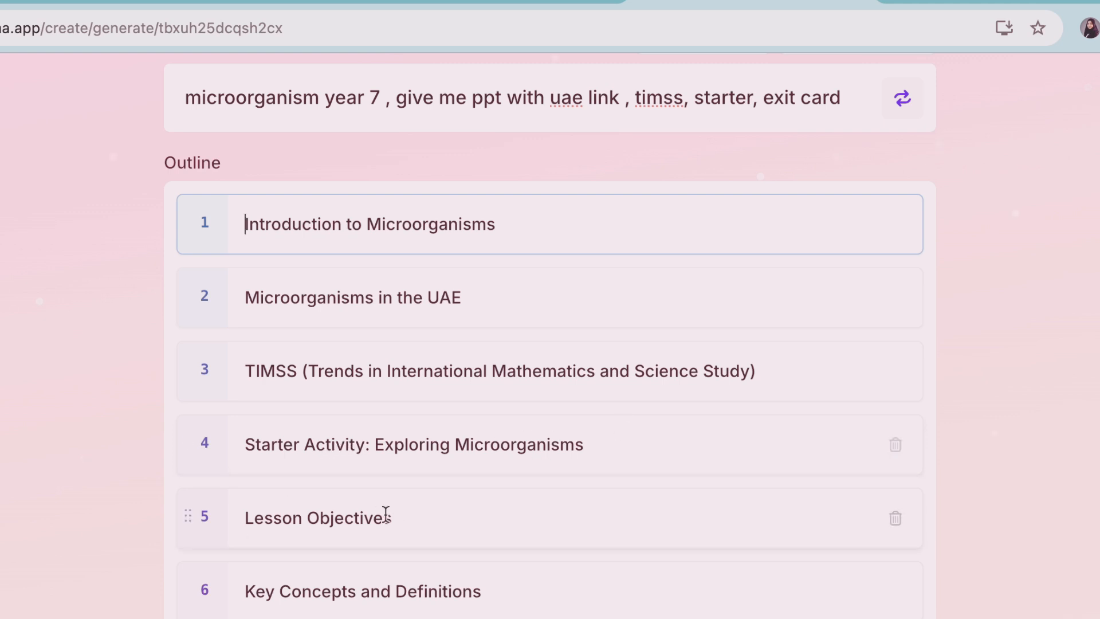
{"action": "scroll", "coordinate": [572, 594], "scroll_direction": "down", "scroll_amount": 3}
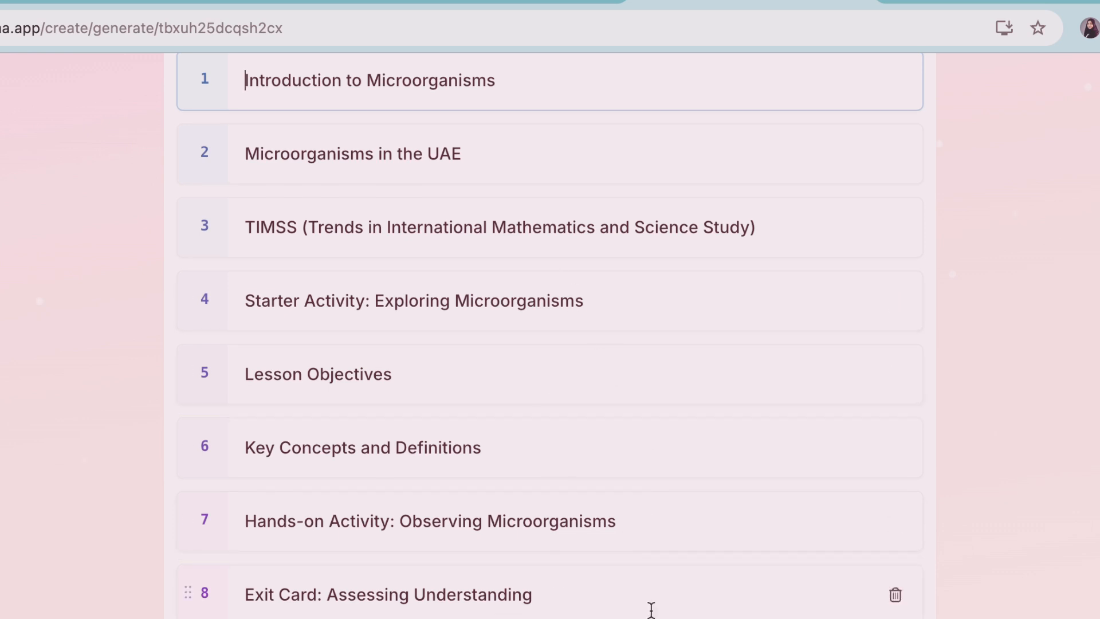
{"action": "scroll", "coordinate": [550, 333], "scroll_direction": "down", "scroll_amount": 7}
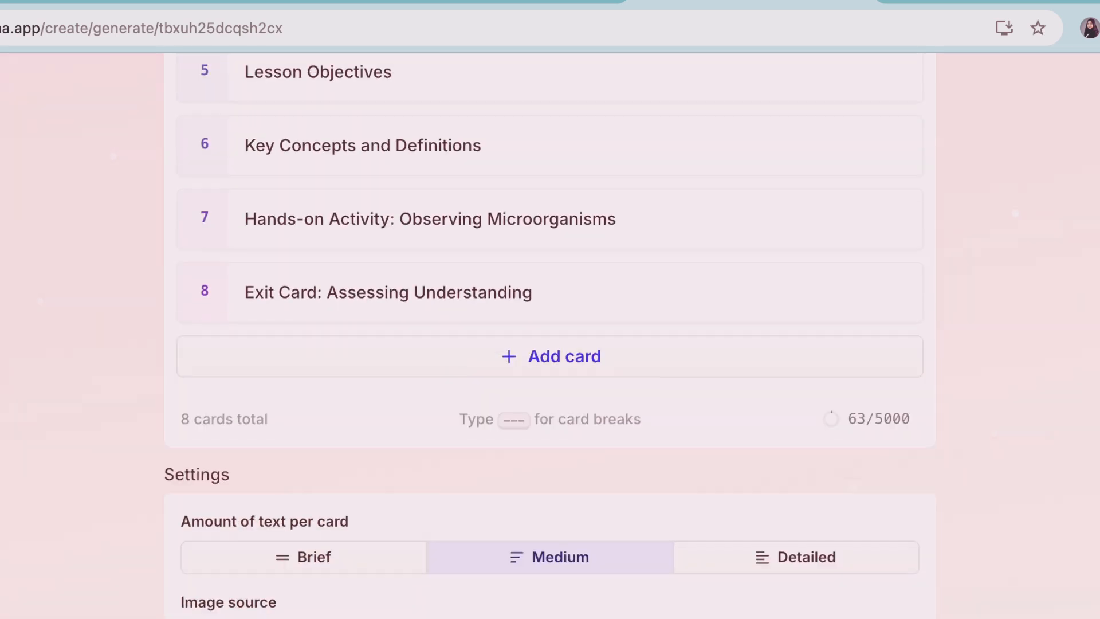
{"action": "scroll", "coordinate": [745, 467], "scroll_direction": "up", "scroll_amount": 3}
{"action": "scroll", "coordinate": [745, 467], "scroll_direction": "down", "scroll_amount": 4}
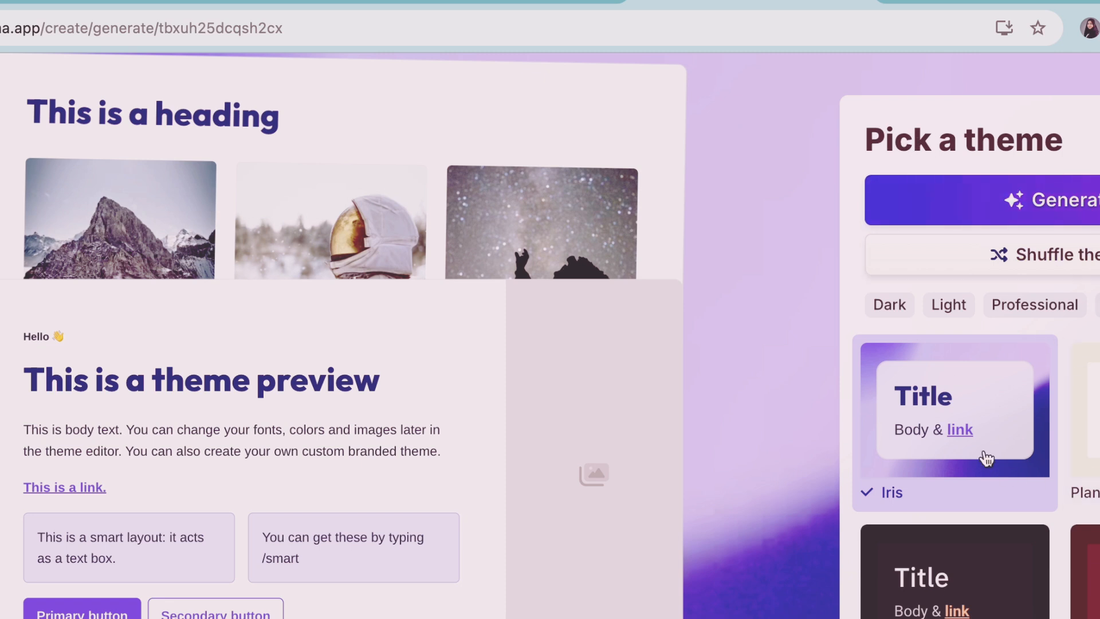
{"action": "scroll", "coordinate": [982, 481], "scroll_direction": "down", "scroll_amount": 1}
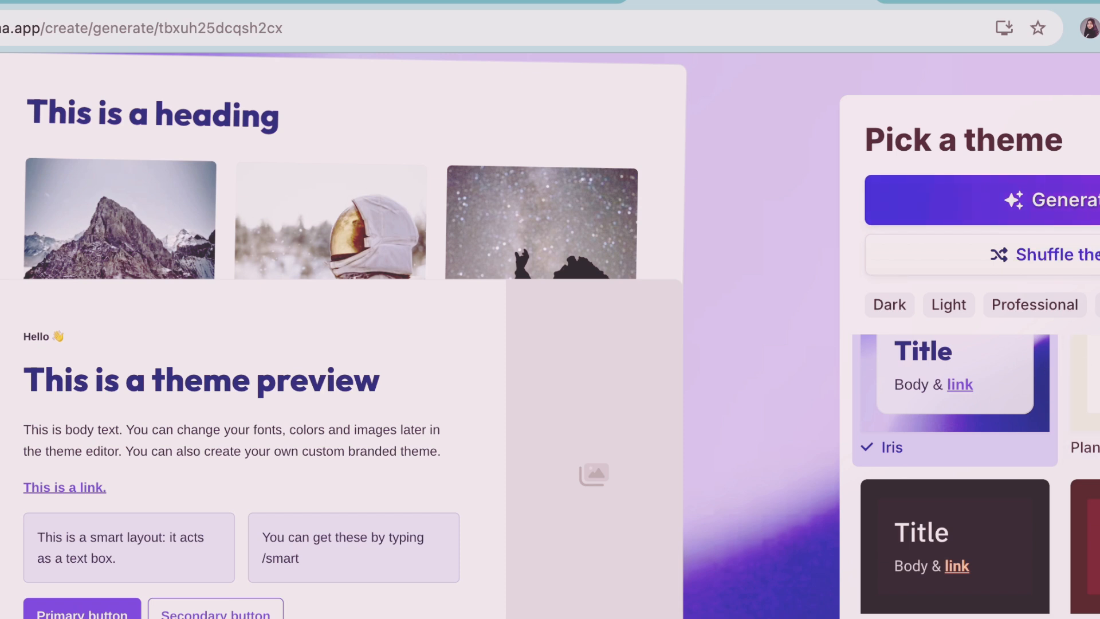
{"action": "left_click", "coordinate": [1081, 213]}
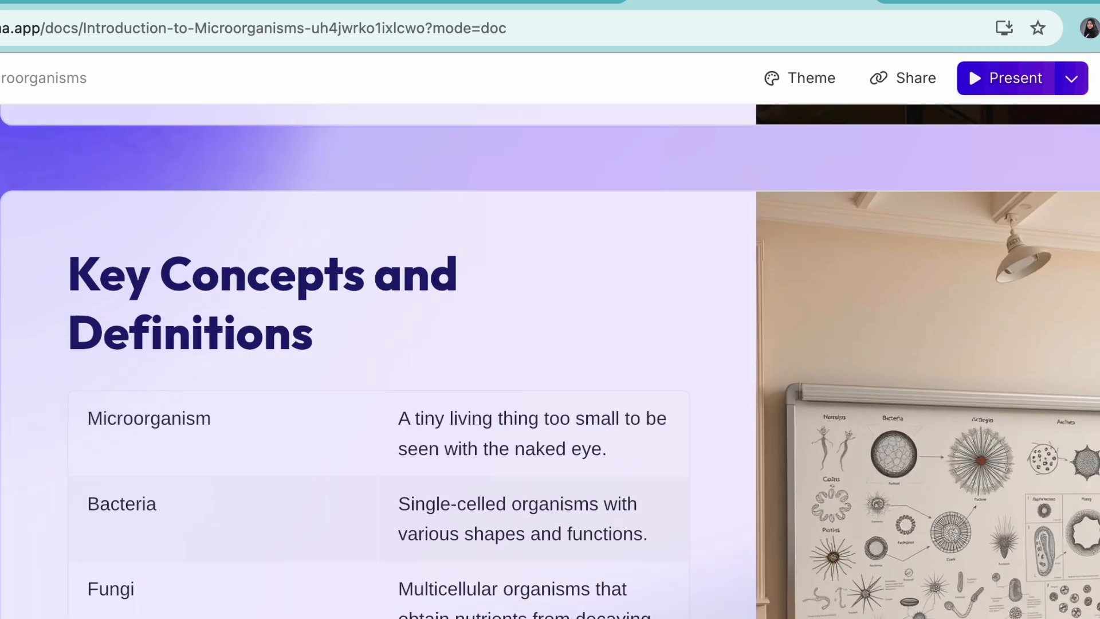
{"action": "scroll", "coordinate": [550, 361], "scroll_direction": "up", "scroll_amount": 10}
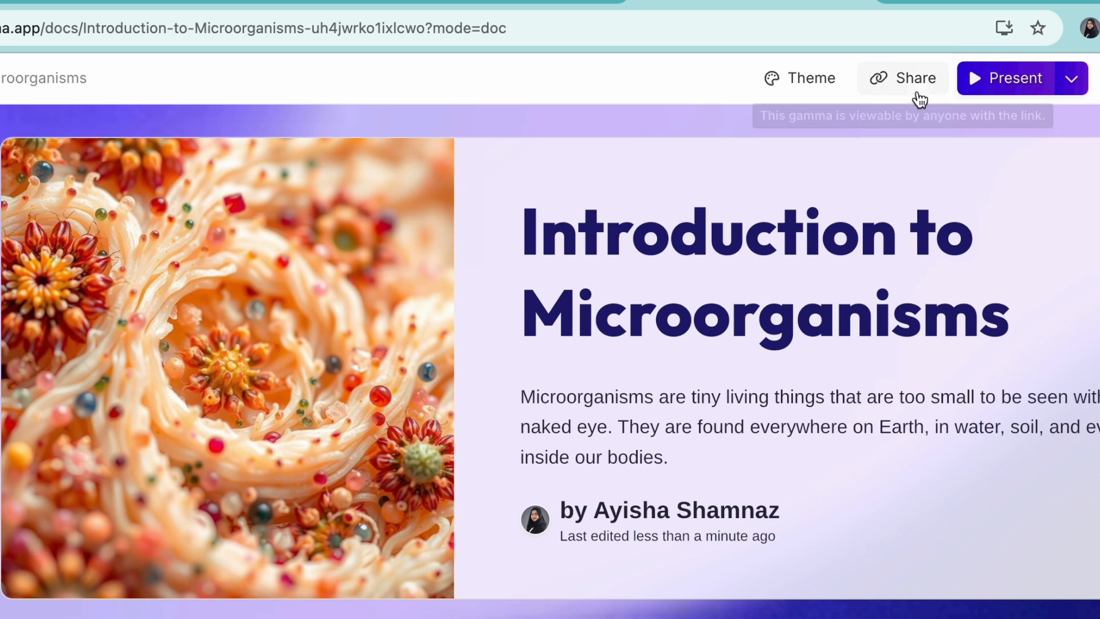
{"action": "left_click", "coordinate": [1073, 89]}
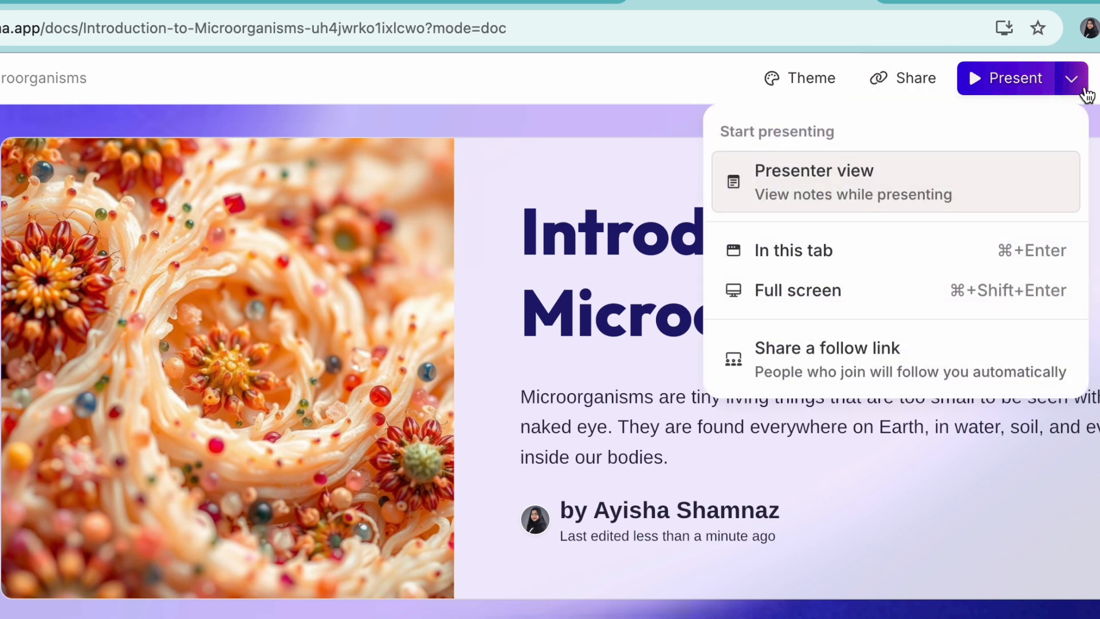
{"action": "key", "text": "Escape"}
{"action": "left_click", "coordinate": [1099, 78]}
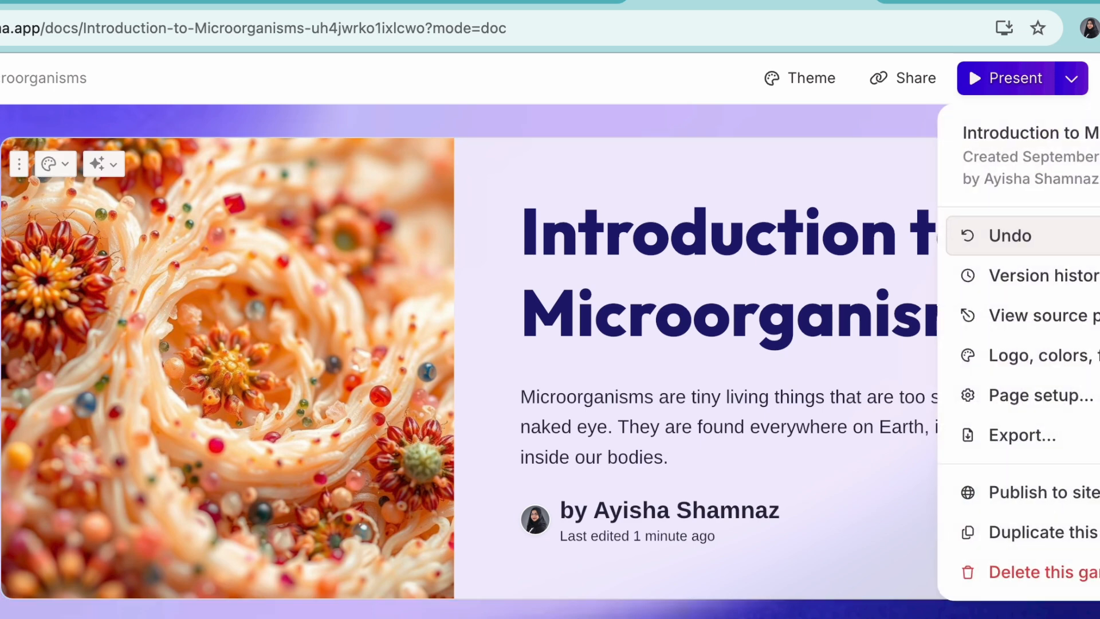
{"action": "left_click", "coordinate": [826, 184]}
- Export the generated presentation to PowerPoint and open the downloaded .pptx file
{"action": "left_click", "coordinate": [912, 79]}
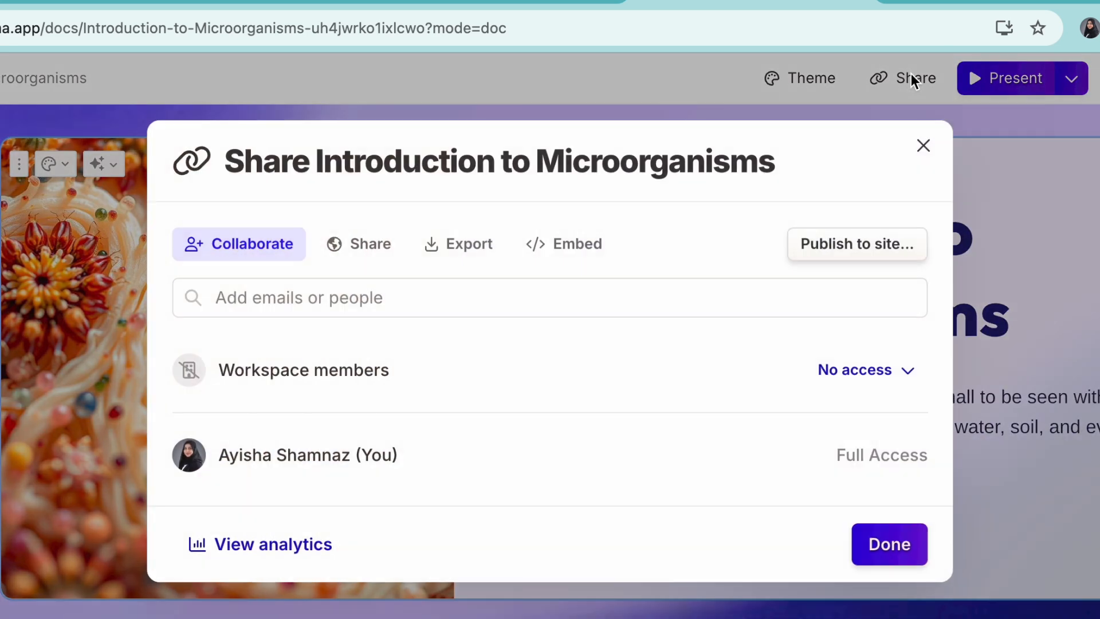
{"action": "left_click", "coordinate": [476, 256]}
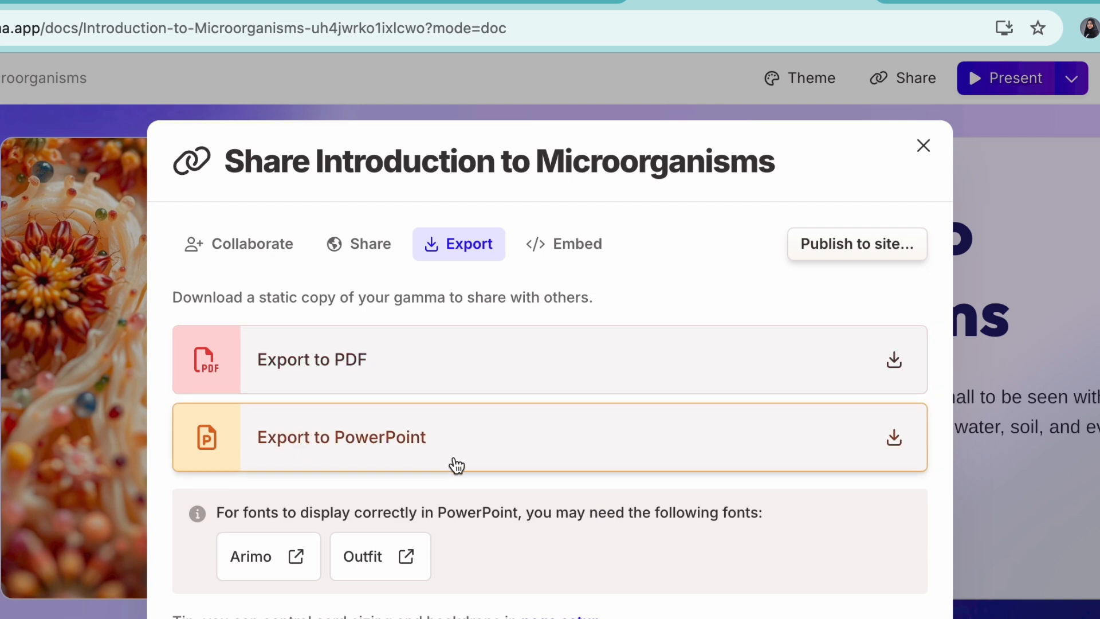
{"action": "left_click", "coordinate": [416, 442]}
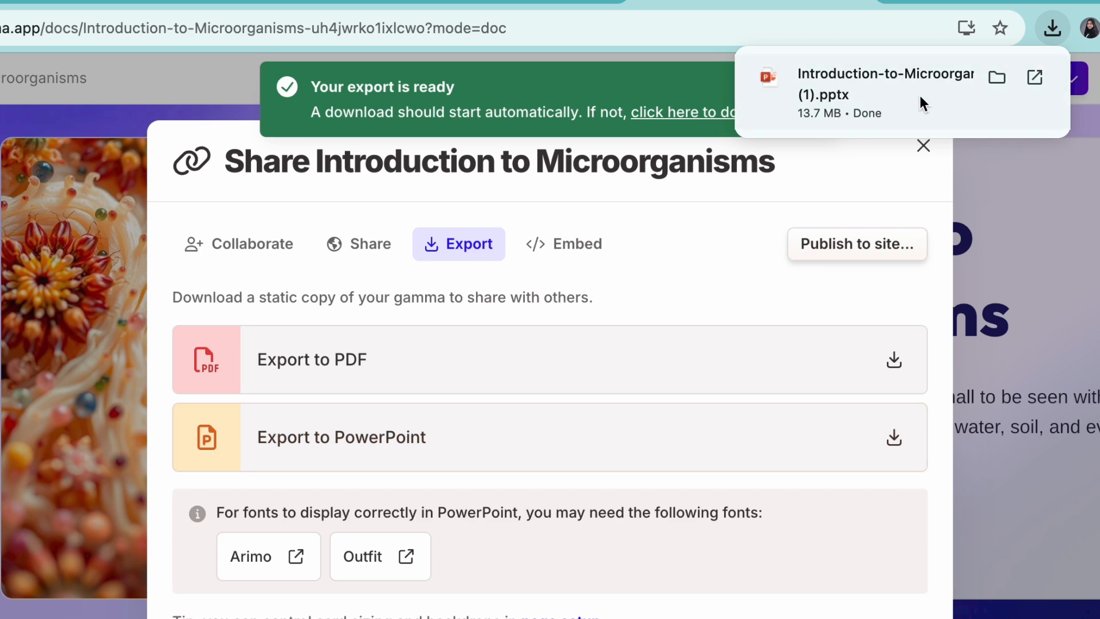
{"action": "left_click", "coordinate": [920, 95]}
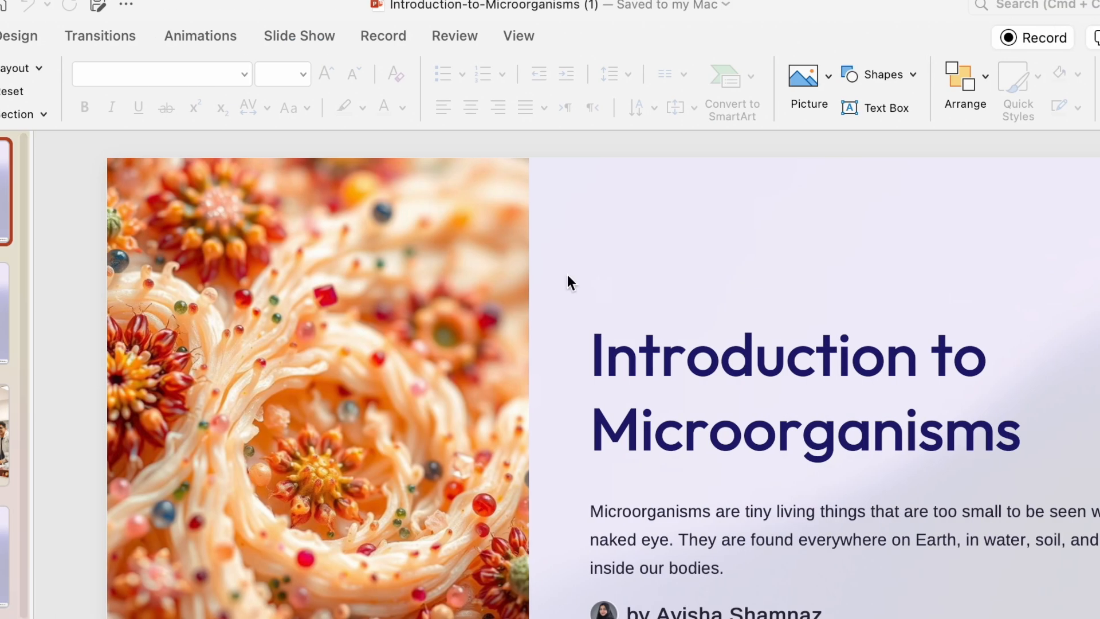
- Play the exported microorganisms presentation as a slide show from the first slide
{"action": "left_click", "coordinate": [284, 33]}
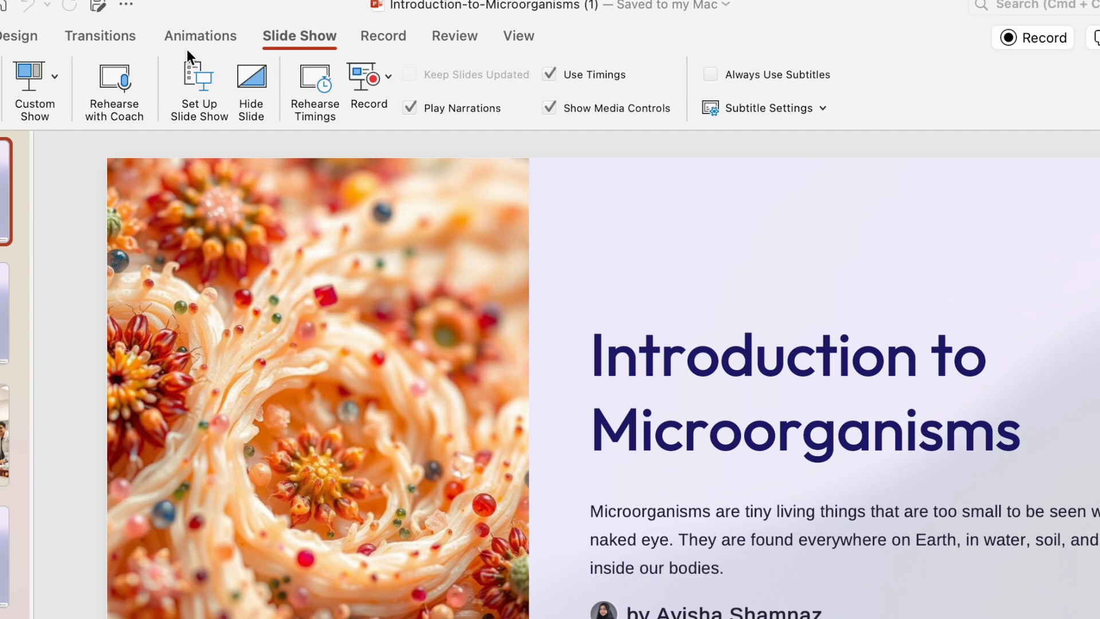
{"action": "key", "text": "super+shift+Return"}
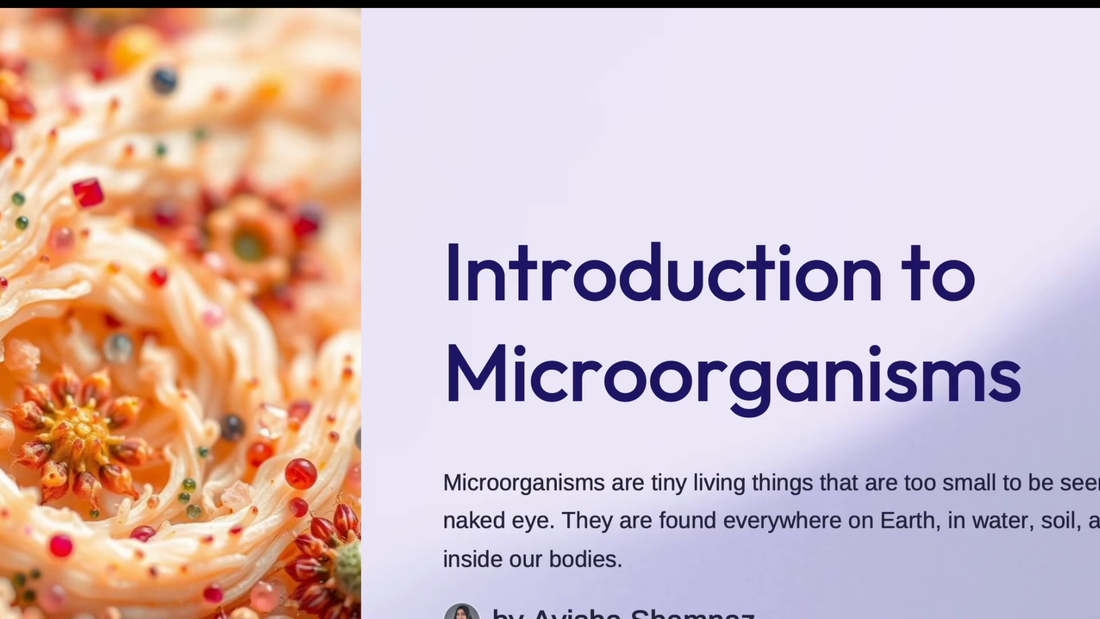
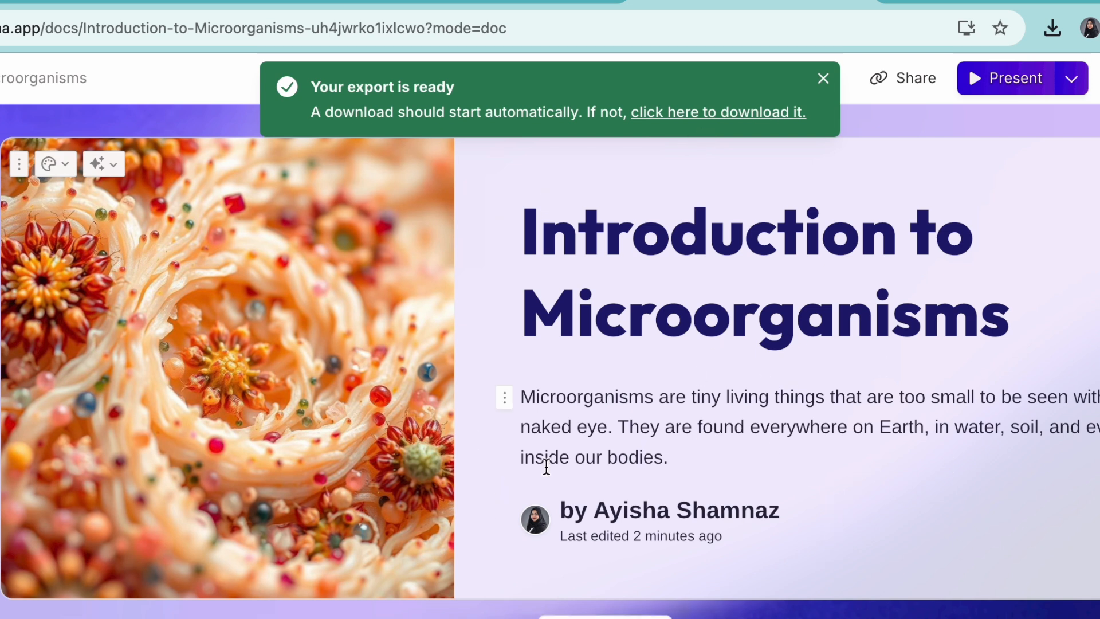
- Switch to the browser and return from the earlier microorganisms presentation to its Gamma prompt and outline page
{"action": "left_click", "coordinate": [527, 2]}
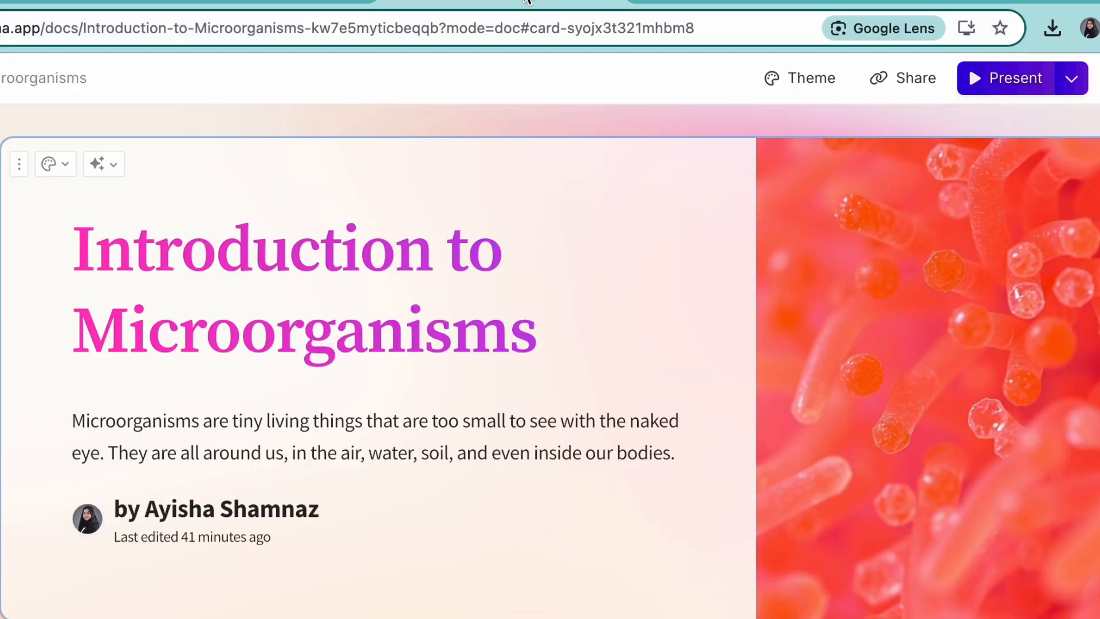
{"action": "left_click", "coordinate": [364, 4]}
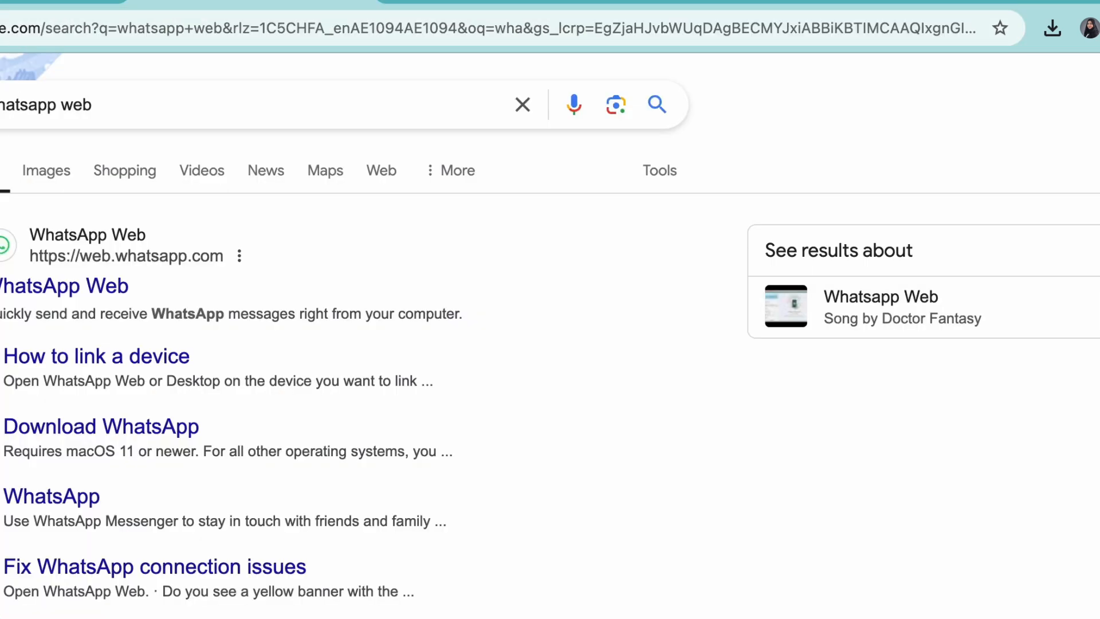
{"action": "left_click", "coordinate": [527, 10]}
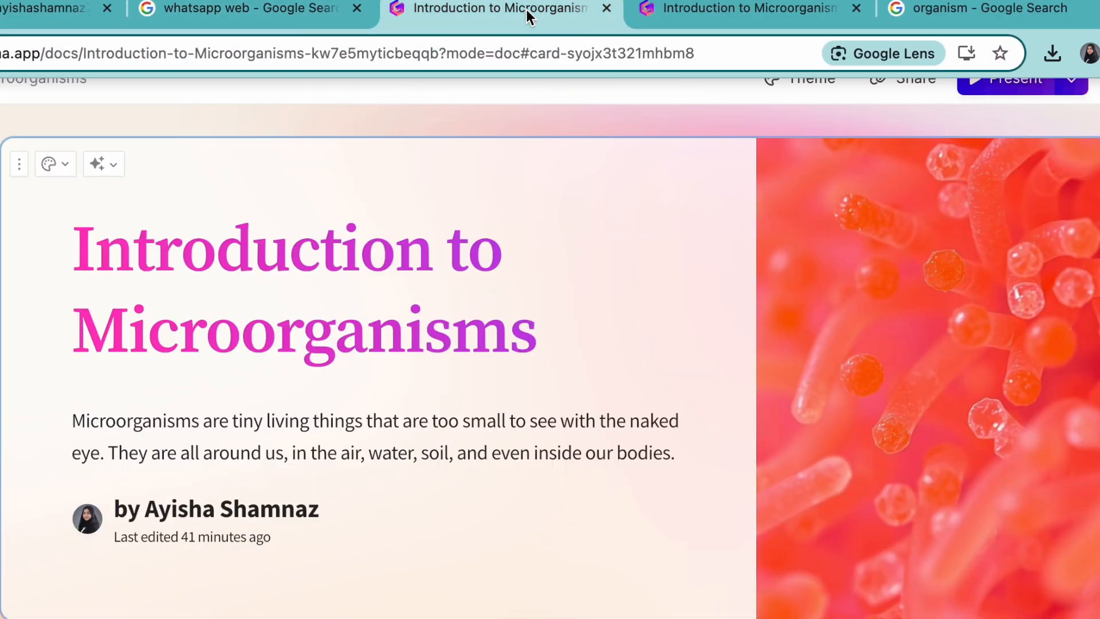
{"action": "key", "text": "super+bracketleft"}
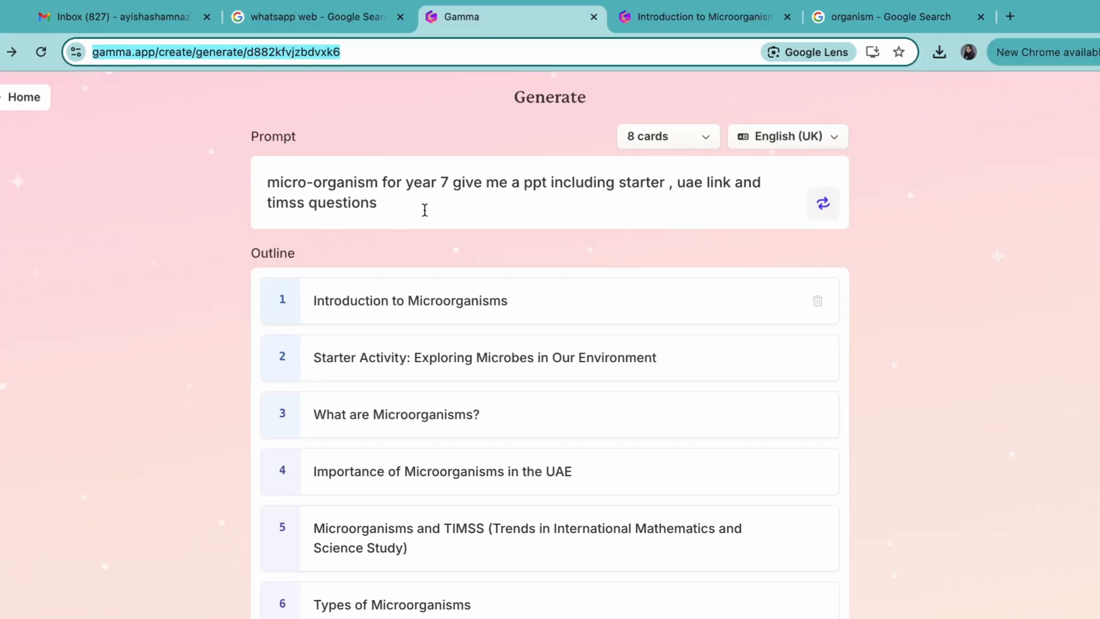
- Replace the prompt with "kg 1 ppt for teaching number 8" and generate a new outline
{"action": "left_click", "coordinate": [400, 219]}
{"action": "left_click_drag", "start_coordinate": [401, 218], "coordinate": [273, 173]}
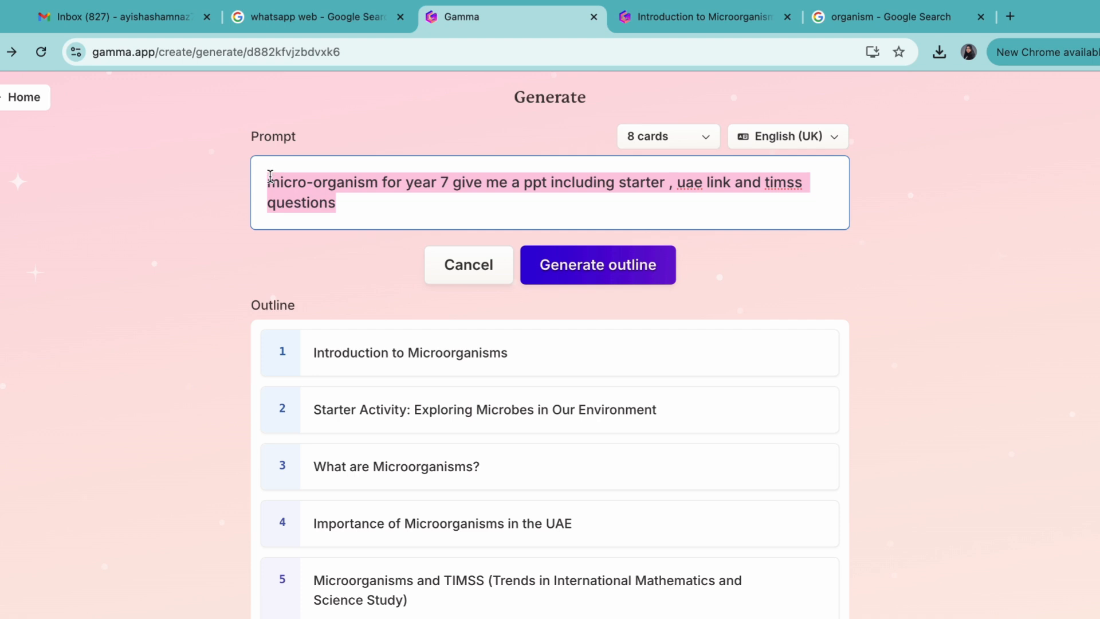
{"action": "type", "text": "k"}
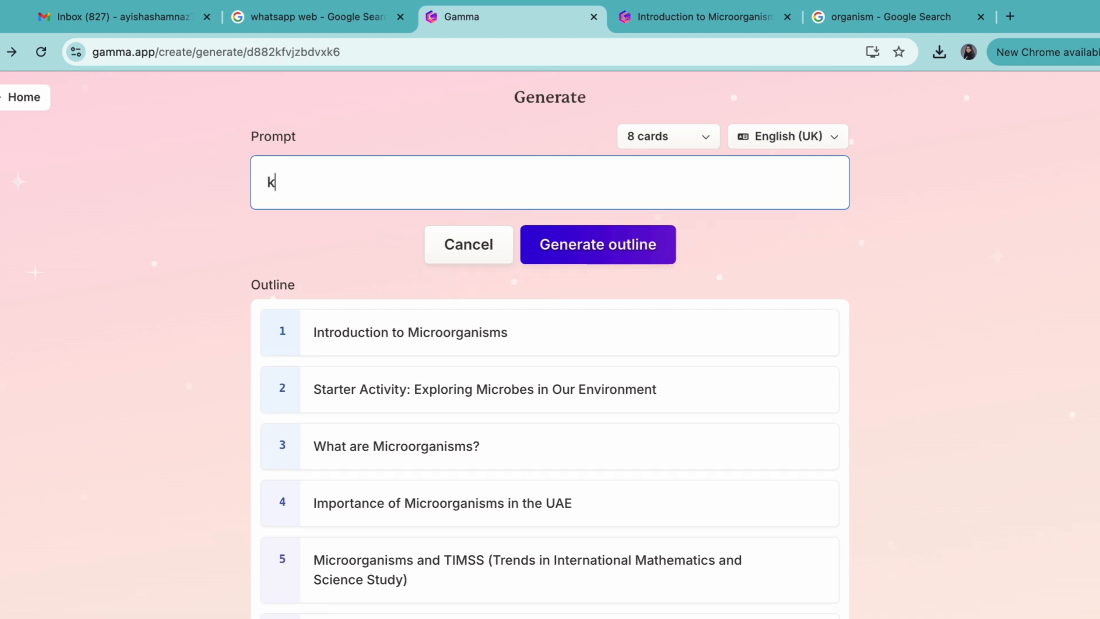
{"action": "type", "text": "g 1 ppt for teachin"}
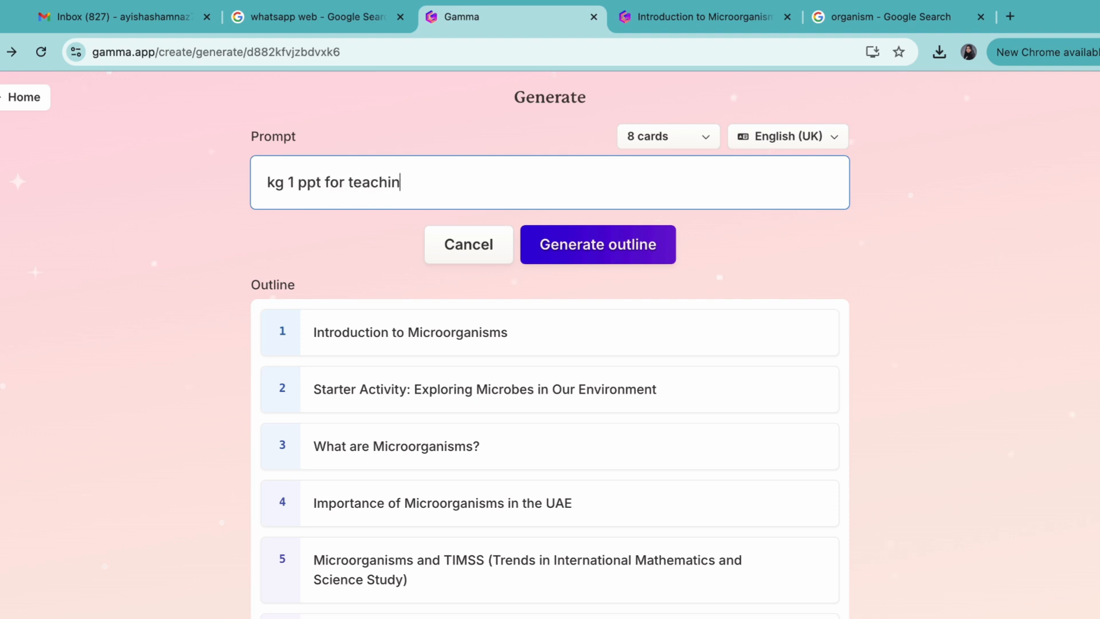
{"action": "type", "text": "g number 8"}
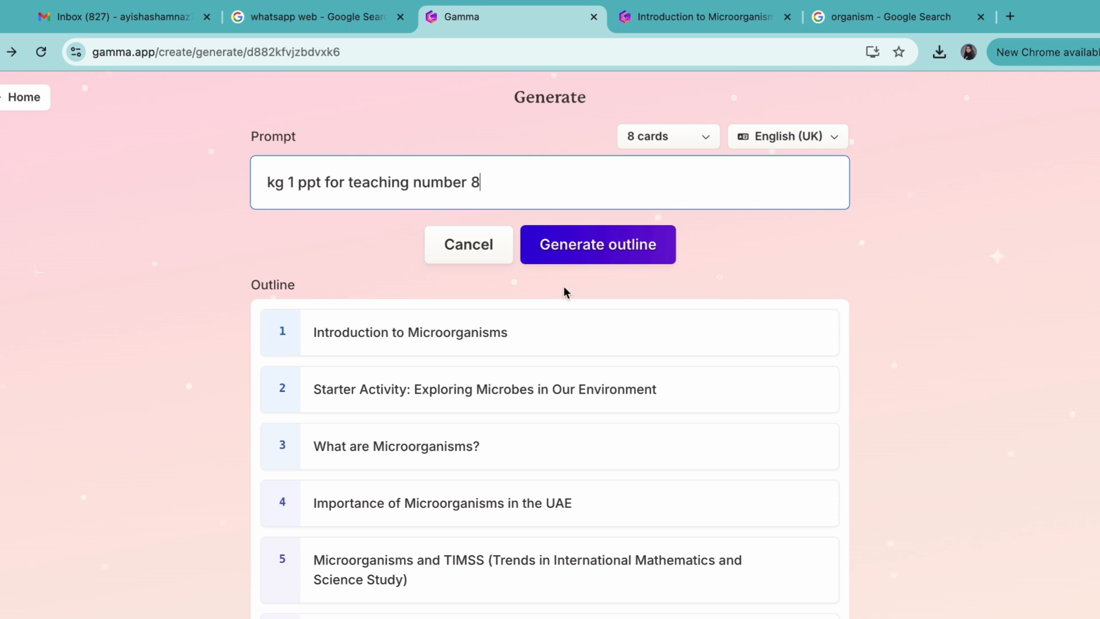
{"action": "left_click", "coordinate": [643, 261]}
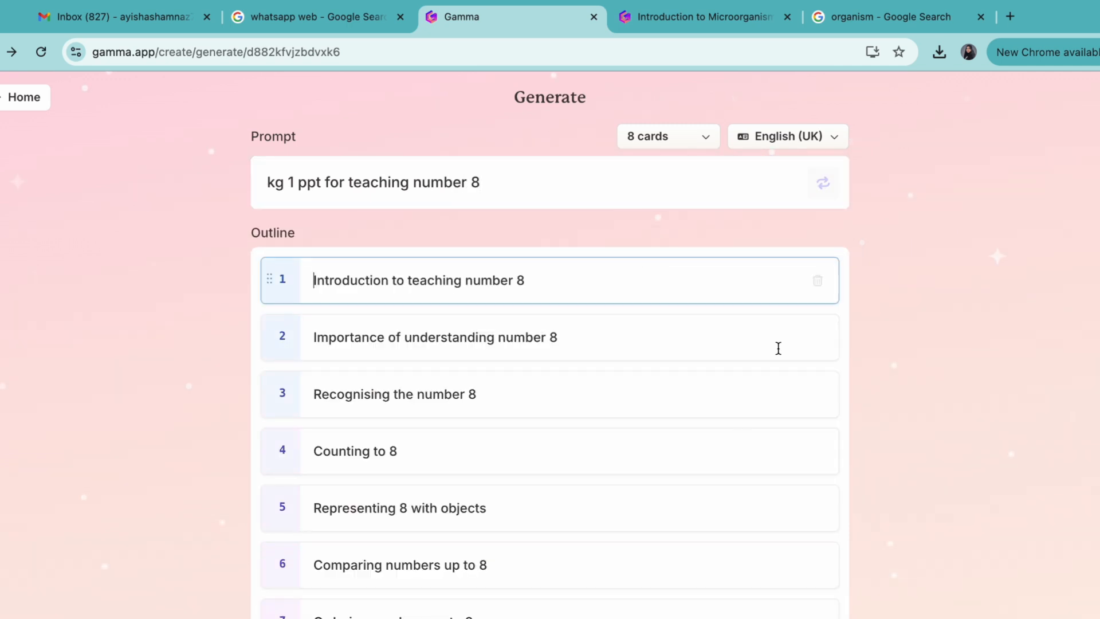
- Review the number 8 outline and generate the presentation with the Atmosphere theme
{"action": "scroll", "coordinate": [703, 459], "scroll_direction": "down", "scroll_amount": 8}
{"action": "scroll", "coordinate": [702, 450], "scroll_direction": "up", "scroll_amount": 3}
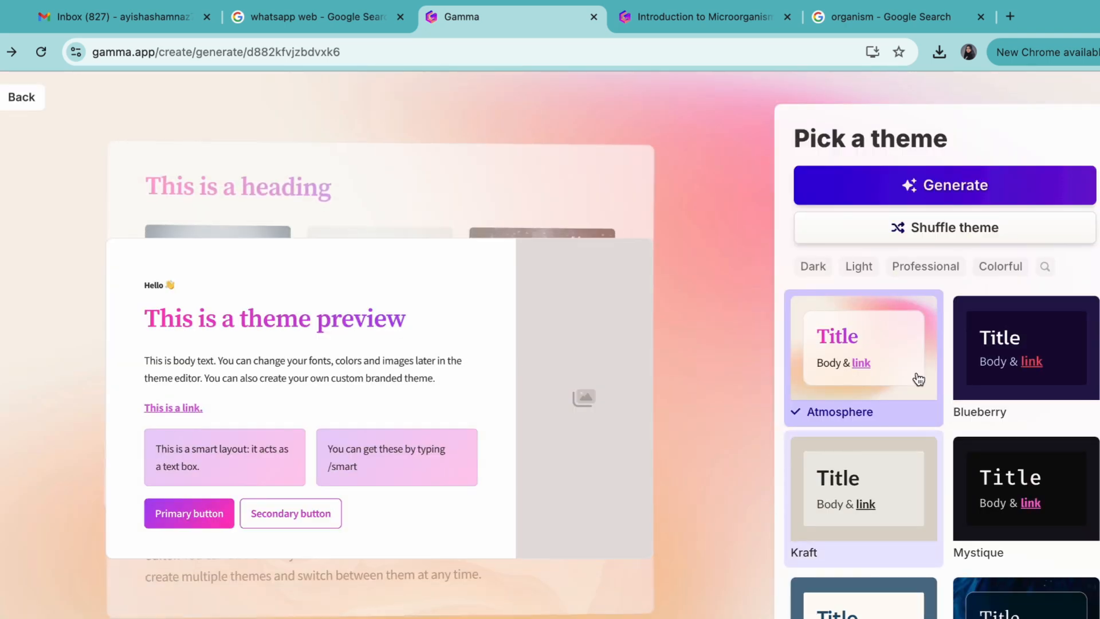
{"action": "left_click", "coordinate": [958, 183]}
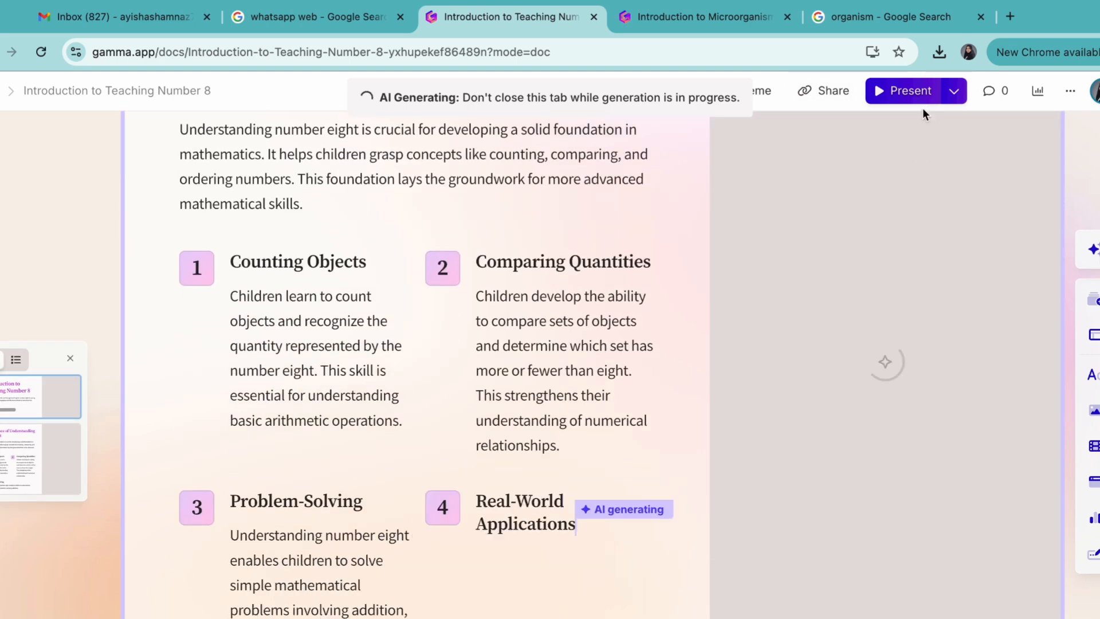
- Present the number 8 deck and page back and forth through its slides to examine the content and images
{"action": "left_click", "coordinate": [927, 96]}
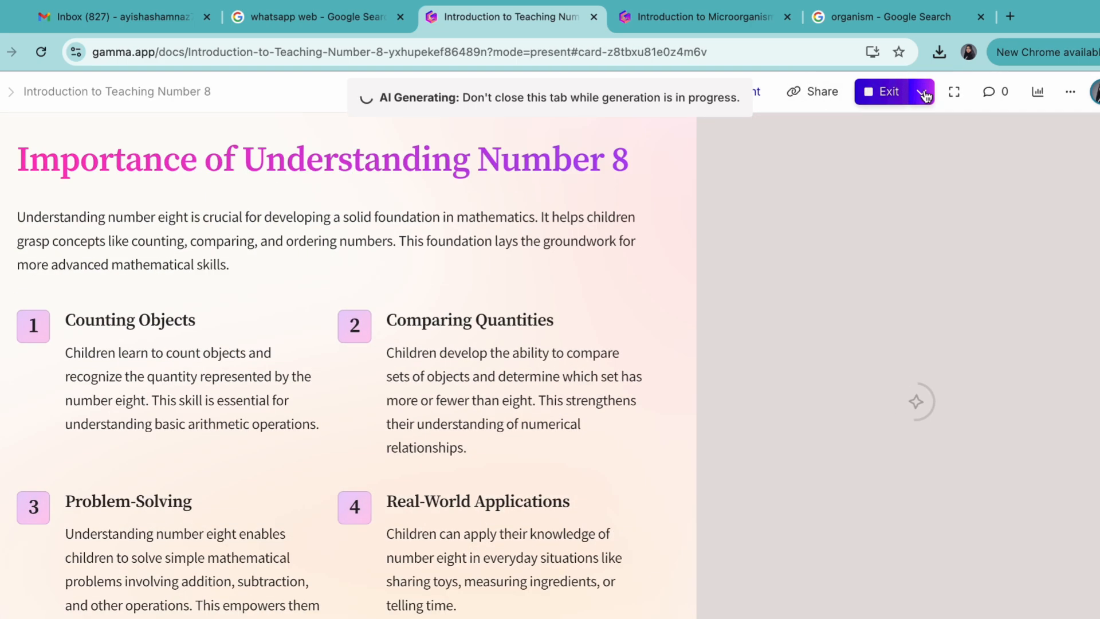
{"action": "key", "text": "Left"}
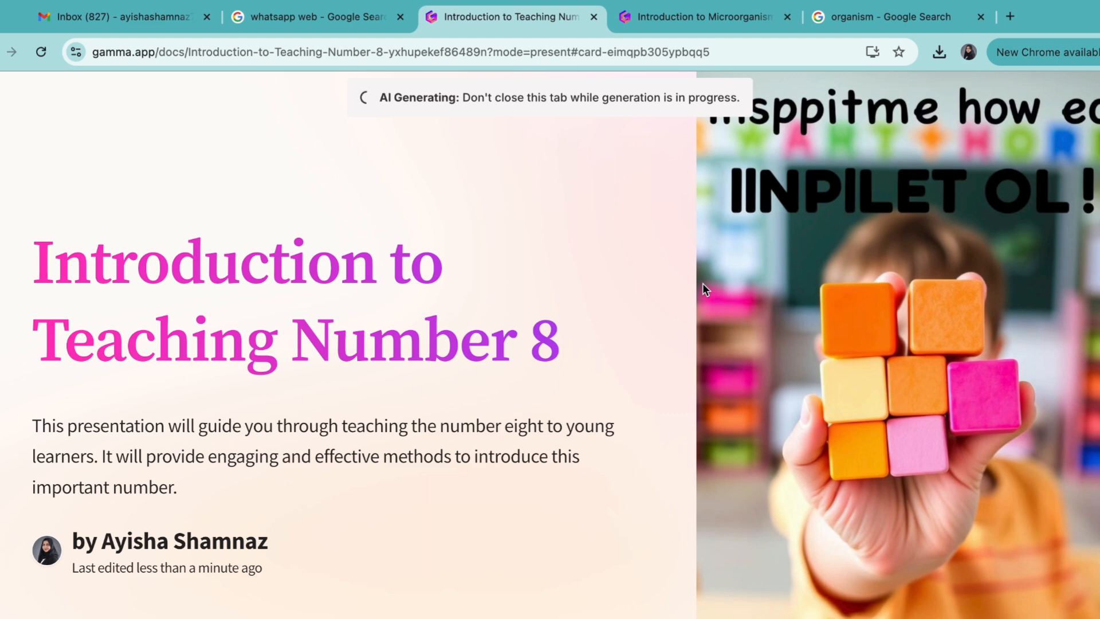
{"action": "key", "text": "Right"}
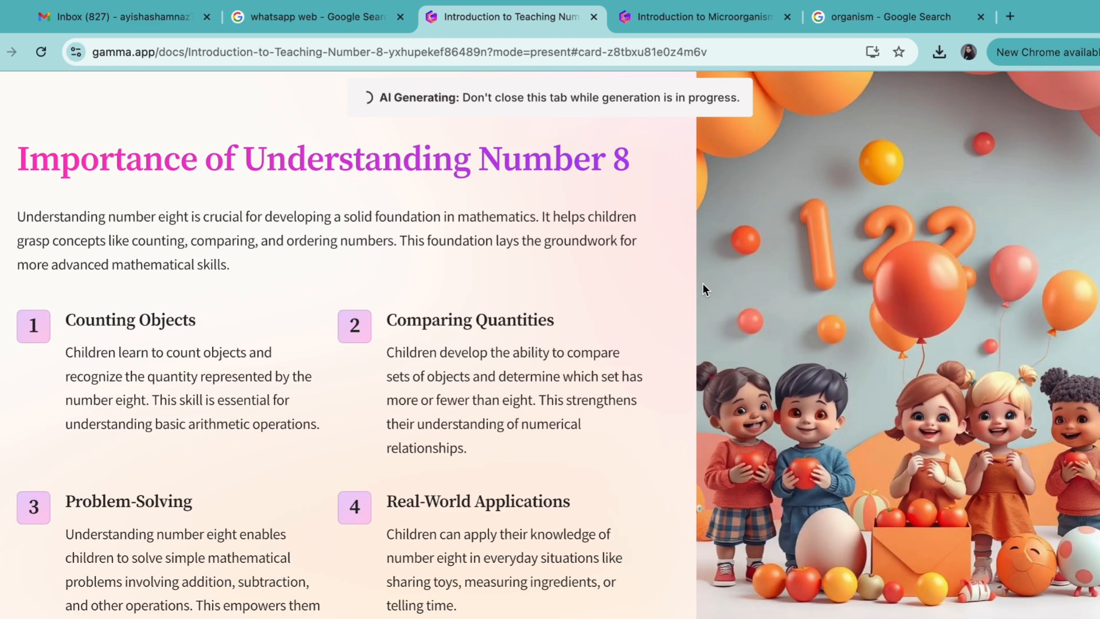
{"action": "key", "text": "Right"}
{"action": "key", "text": "Right"}
{"action": "key", "text": "Right"}
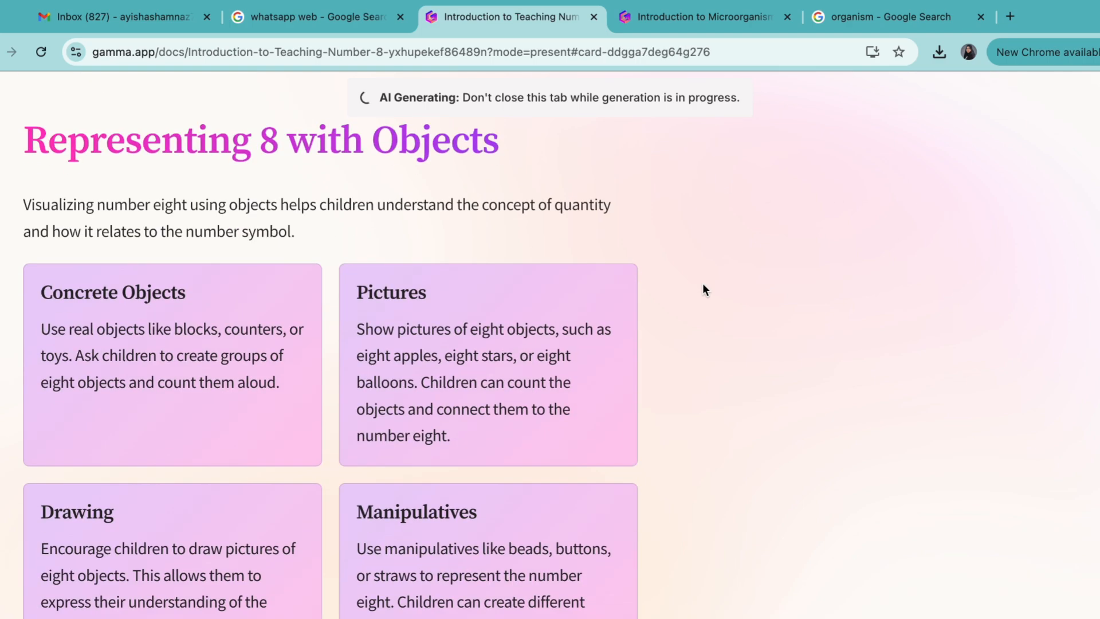
{"action": "key", "text": "Right"}
{"action": "key", "text": "Right"}
{"action": "key", "text": "Right"}
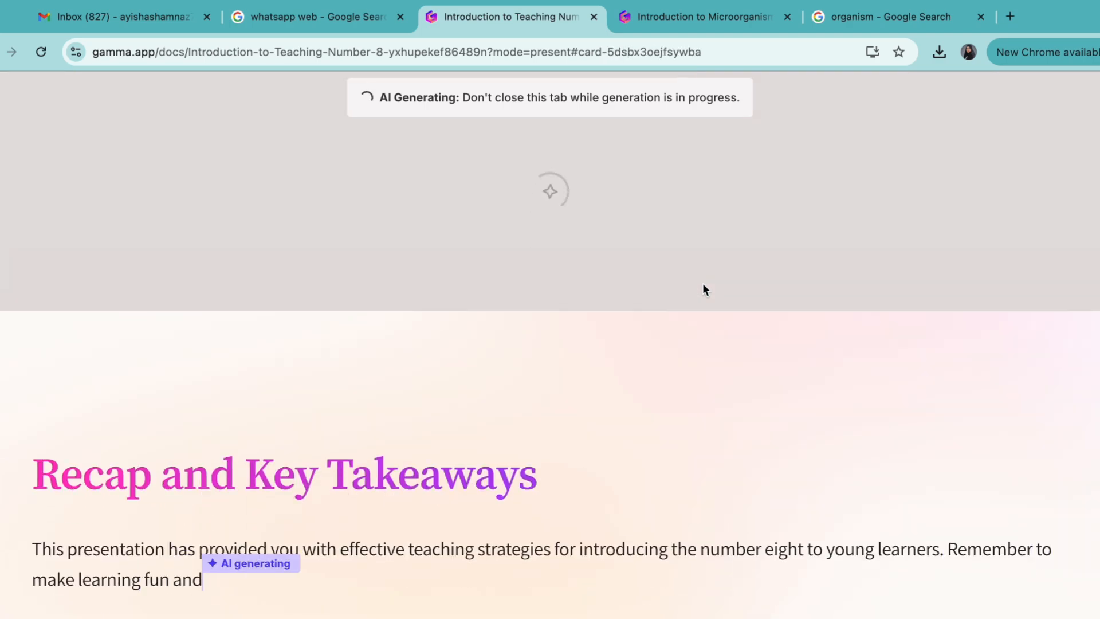
{"action": "key", "text": "Left"}
{"action": "key", "text": "Left"}
{"action": "key", "text": "Left"}
{"action": "key", "text": "Left"}
{"action": "key", "text": "Right"}
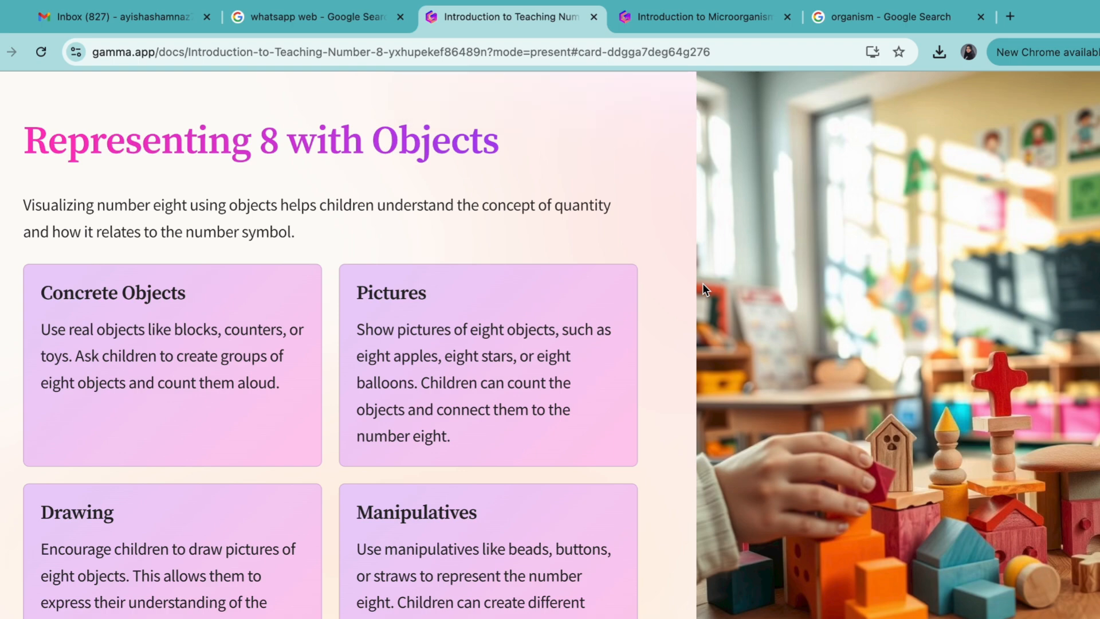
{"action": "key", "text": "Left"}
{"action": "key", "text": "Left"}
{"action": "key", "text": "Left"}
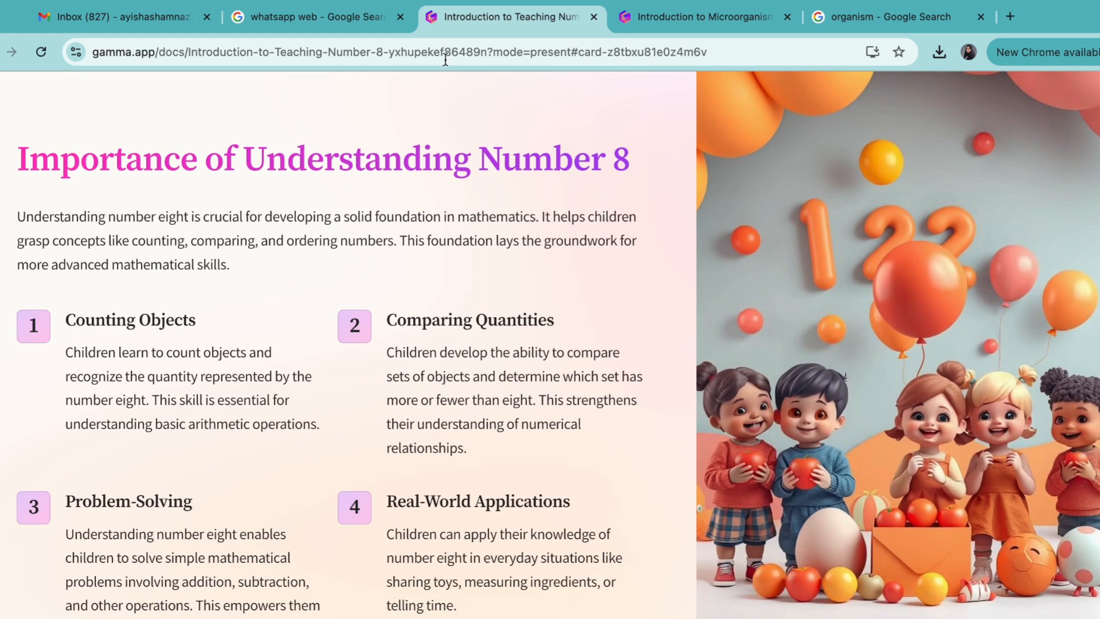
- Return to the prompt page and generate an outline from "give me a ppt apt for kg1 to teach number 8 with attractive pictures and activities"
{"action": "left_click", "coordinate": [365, 18]}
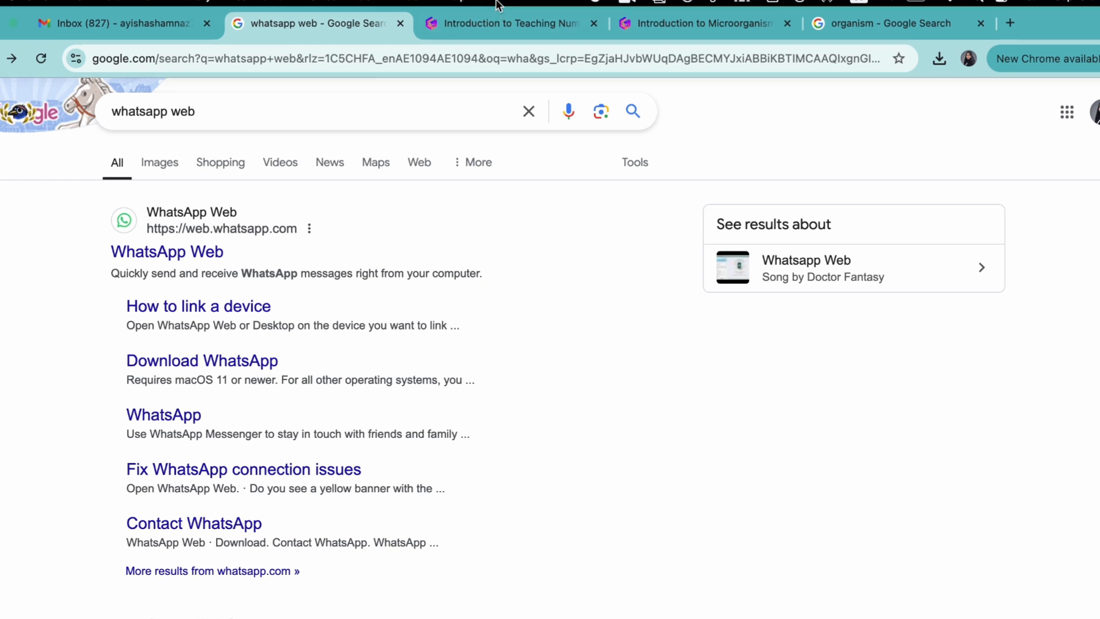
{"action": "left_click", "coordinate": [495, 36]}
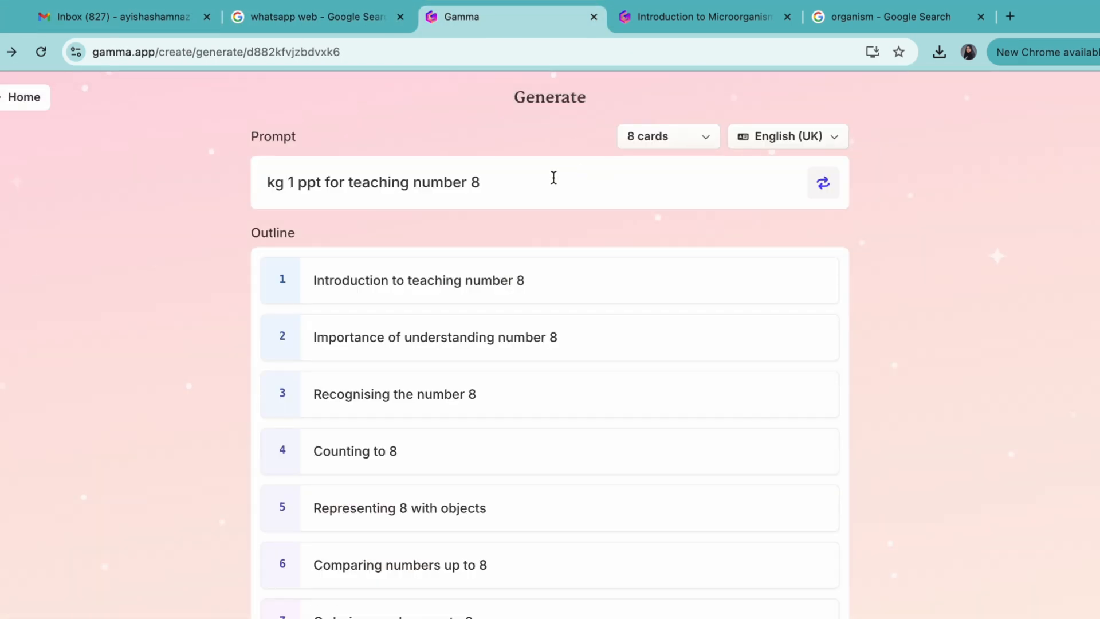
{"action": "left_click", "coordinate": [553, 178]}
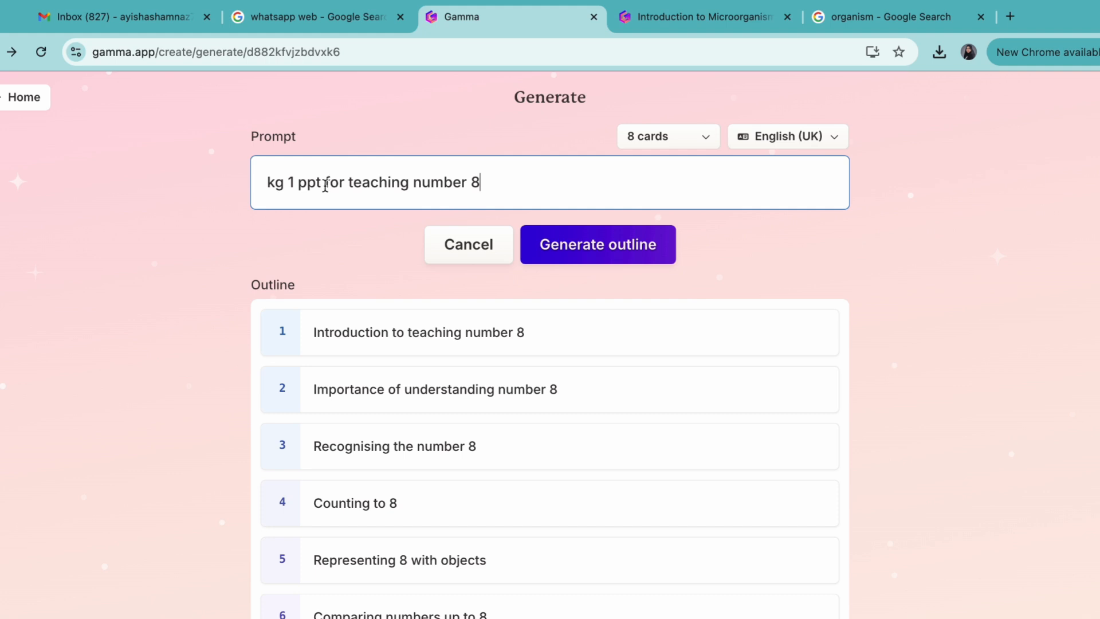
{"action": "left_click_drag", "start_coordinate": [486, 180], "coordinate": [268, 177]}
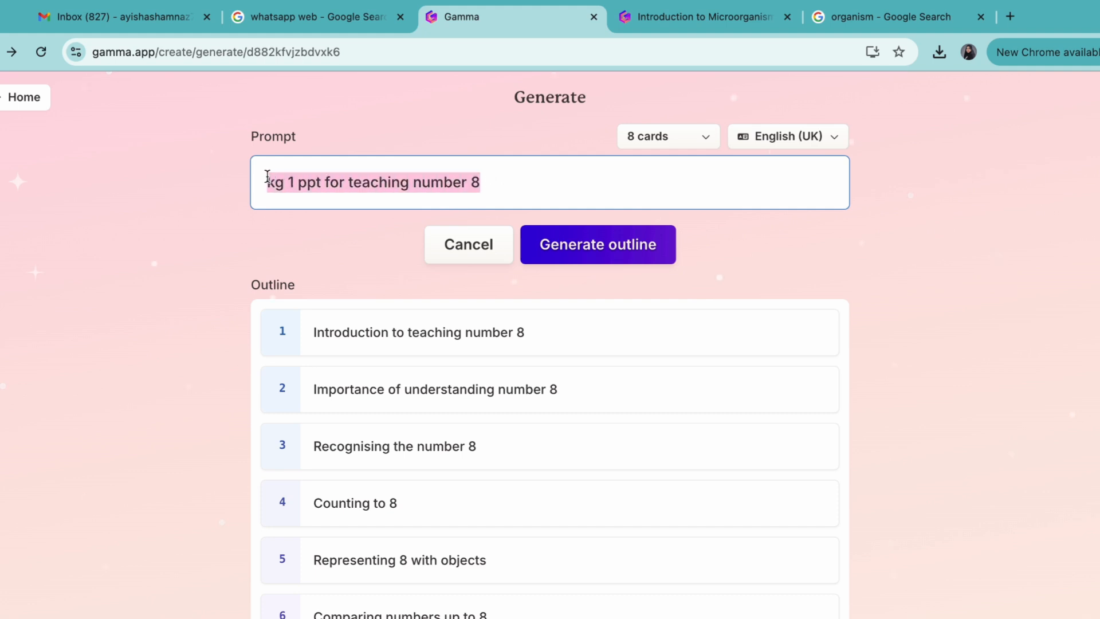
{"action": "type", "text": "give "}
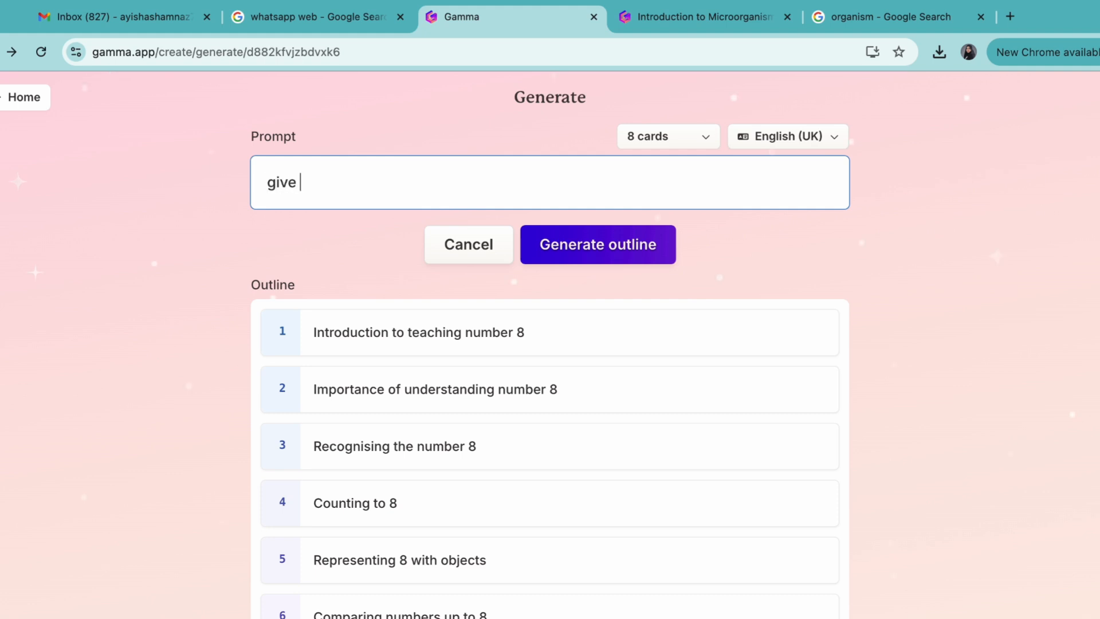
{"action": "type", "text": "meaa ppt ap"}
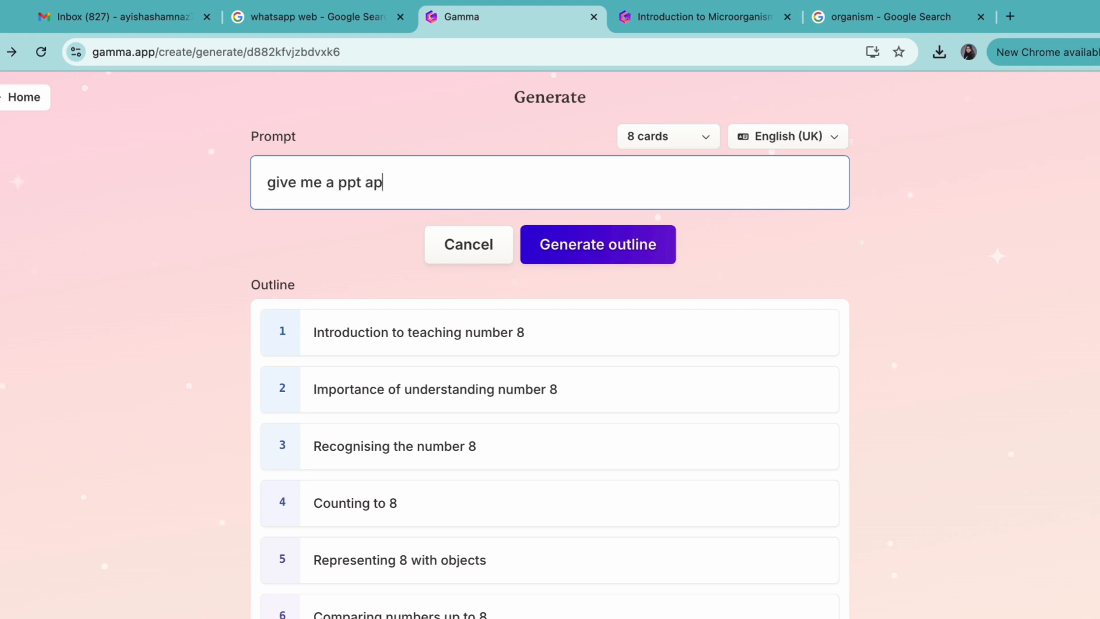
{"action": "type", "text": "t for kg1 to te"}
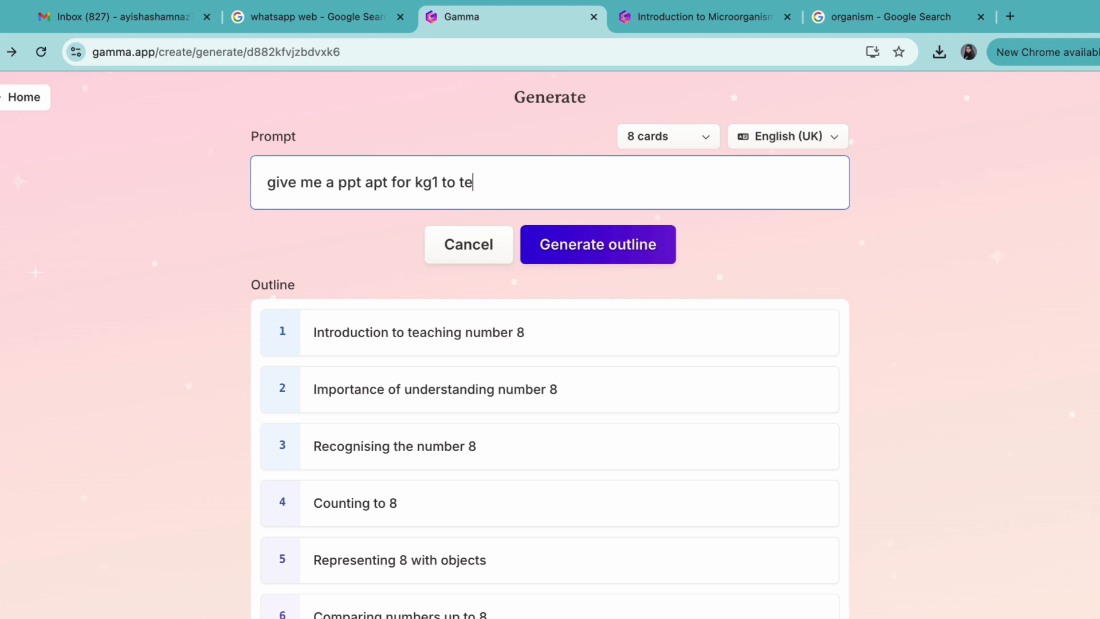
{"action": "type", "text": "ach number 8 with attractive pic"}
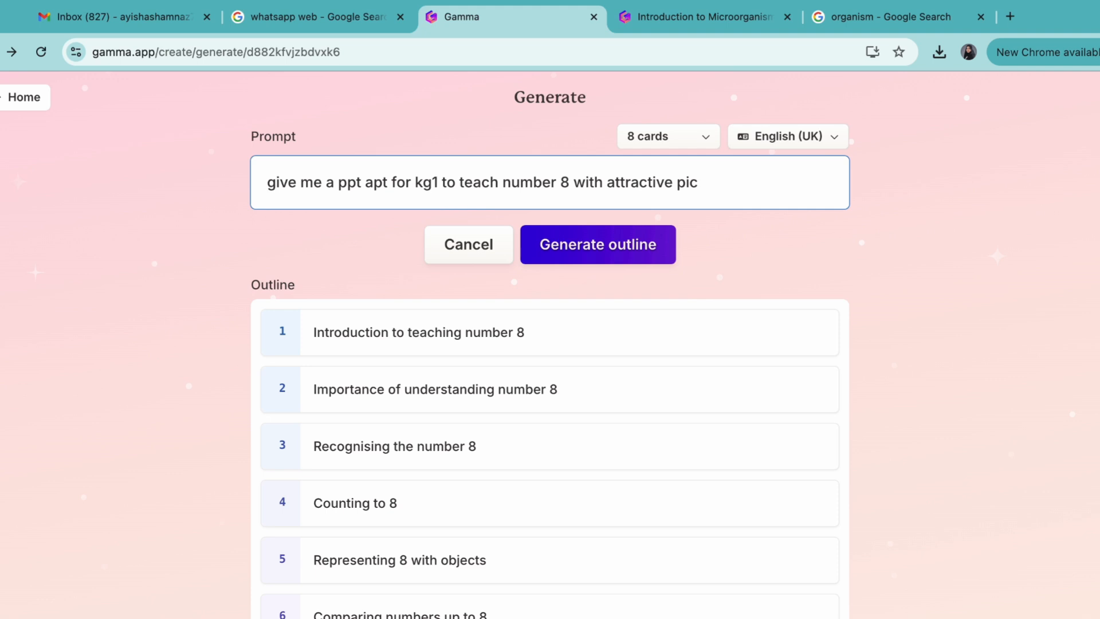
{"action": "type", "text": "tures add activities"}
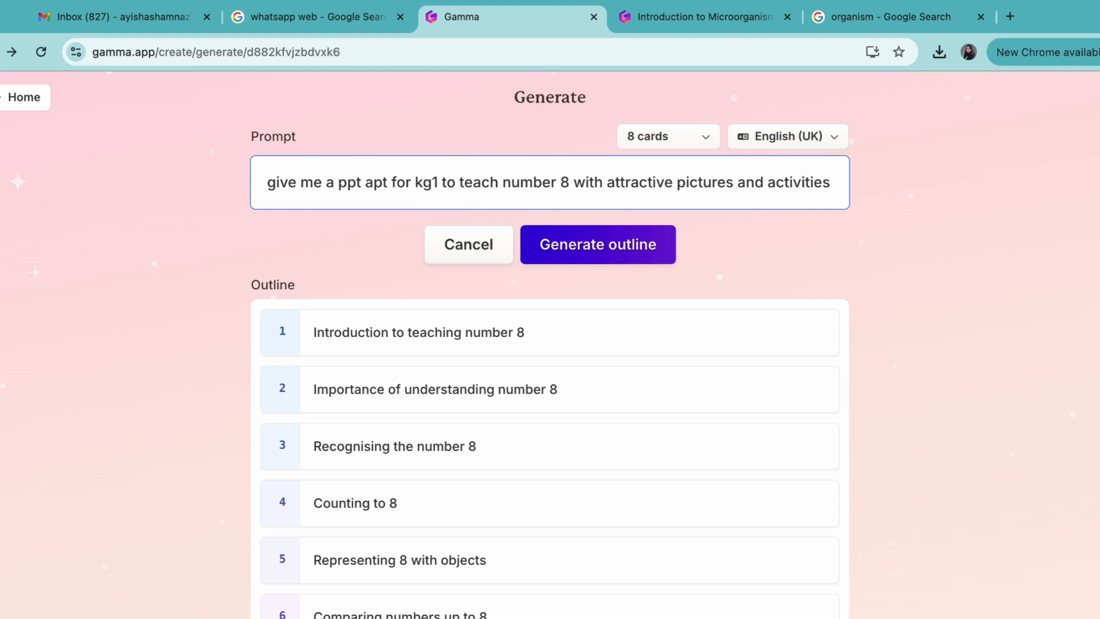
{"action": "key", "text": "Return"}
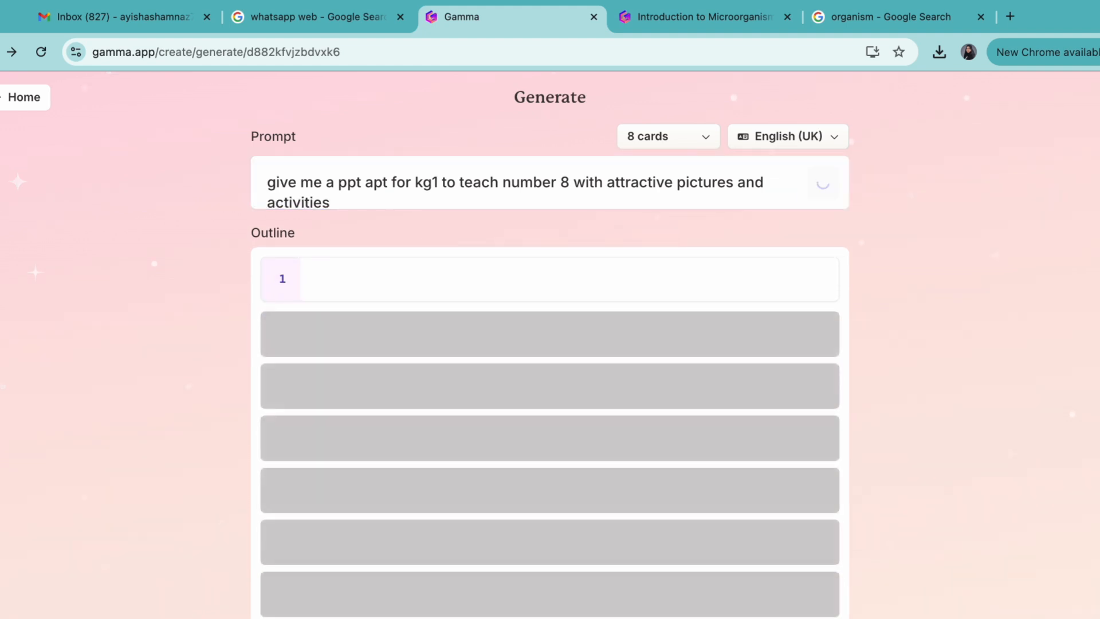
- Generate the presentation from the new number 8 outline with the Atmosphere theme and look over its cards
{"action": "left_click", "coordinate": [310, 289]}
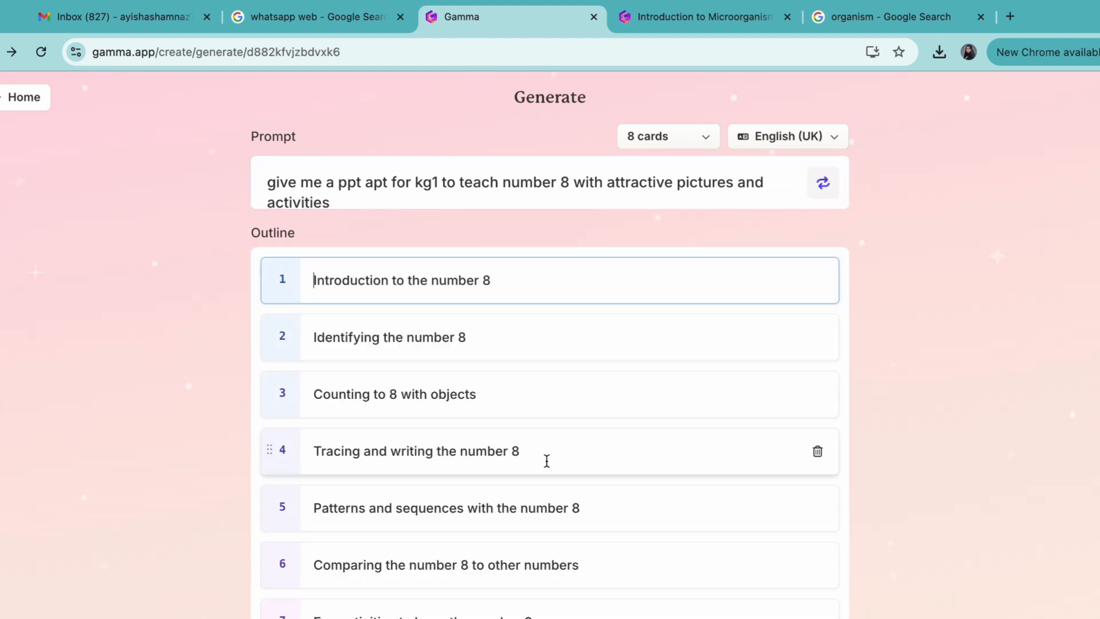
{"action": "scroll", "coordinate": [575, 545], "scroll_direction": "down", "scroll_amount": 1}
{"action": "left_click", "coordinate": [607, 617]}
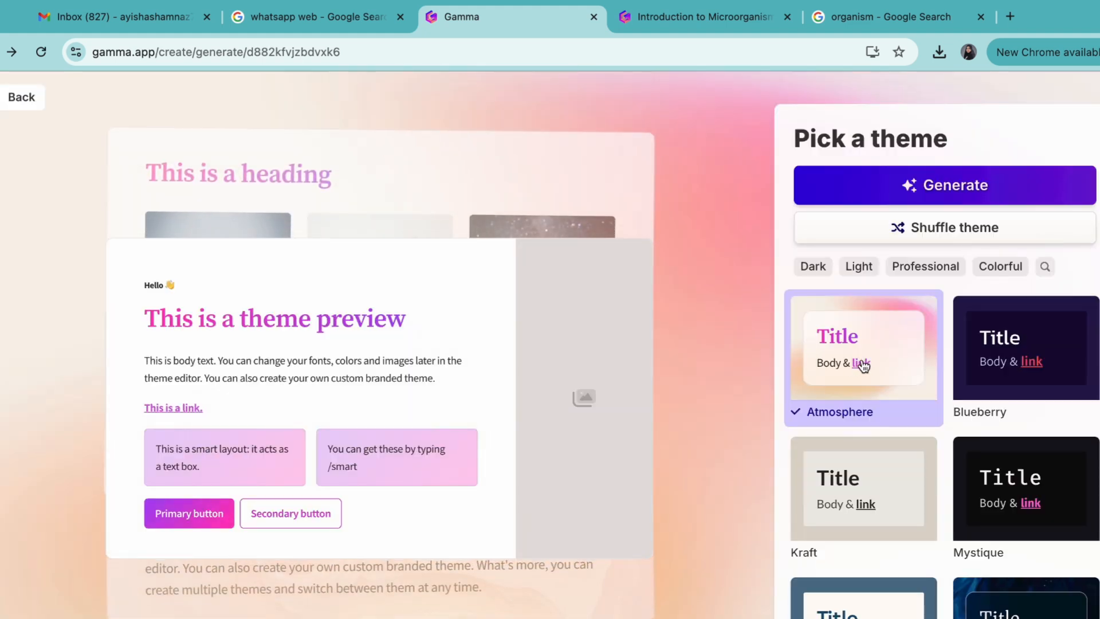
{"action": "left_click", "coordinate": [959, 182]}
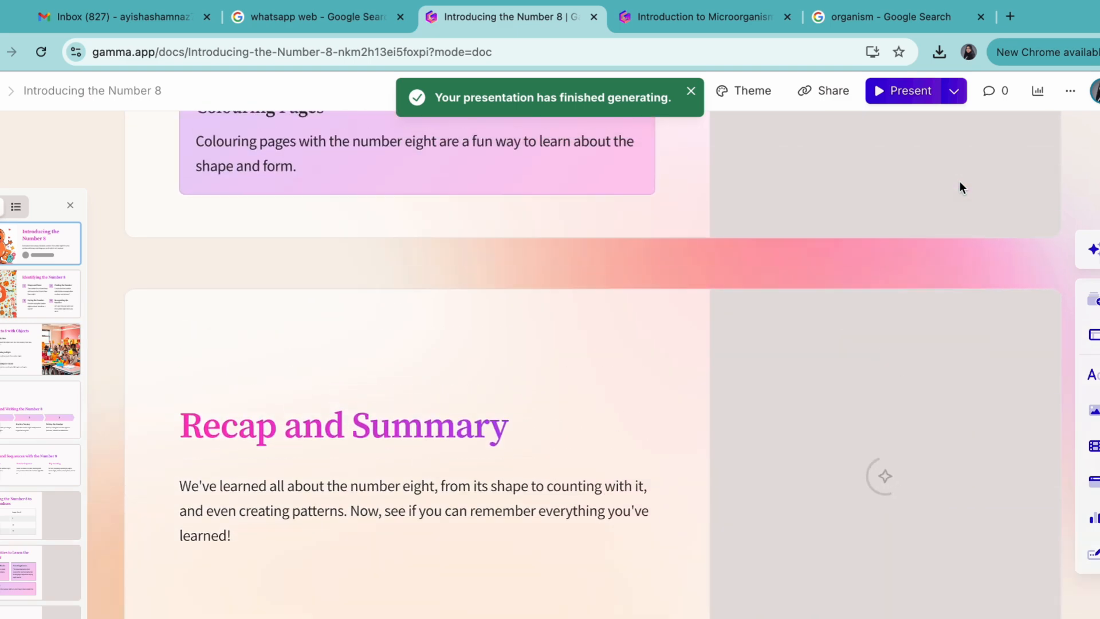
{"action": "scroll", "coordinate": [960, 181], "scroll_direction": "up", "scroll_amount": 10}
{"action": "scroll", "coordinate": [960, 181], "scroll_direction": "up", "scroll_amount": 1}
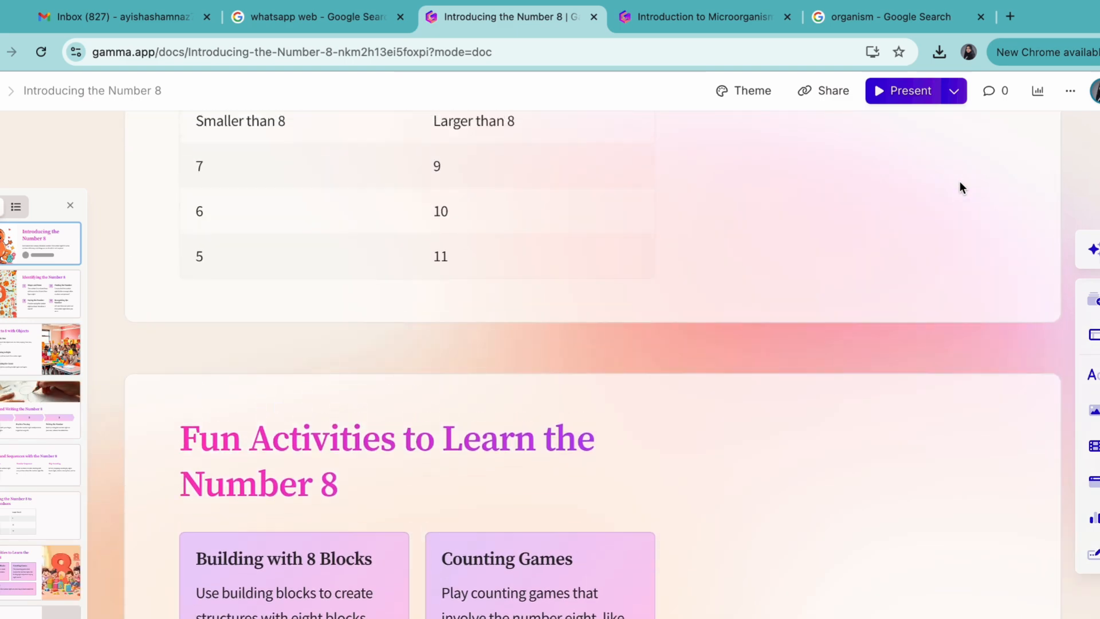
- Examine the text, activities and images on all cards of the regenerated number 8 deck, from the introduction to the closing card
{"action": "scroll", "coordinate": [960, 181], "scroll_direction": "down", "scroll_amount": 2}
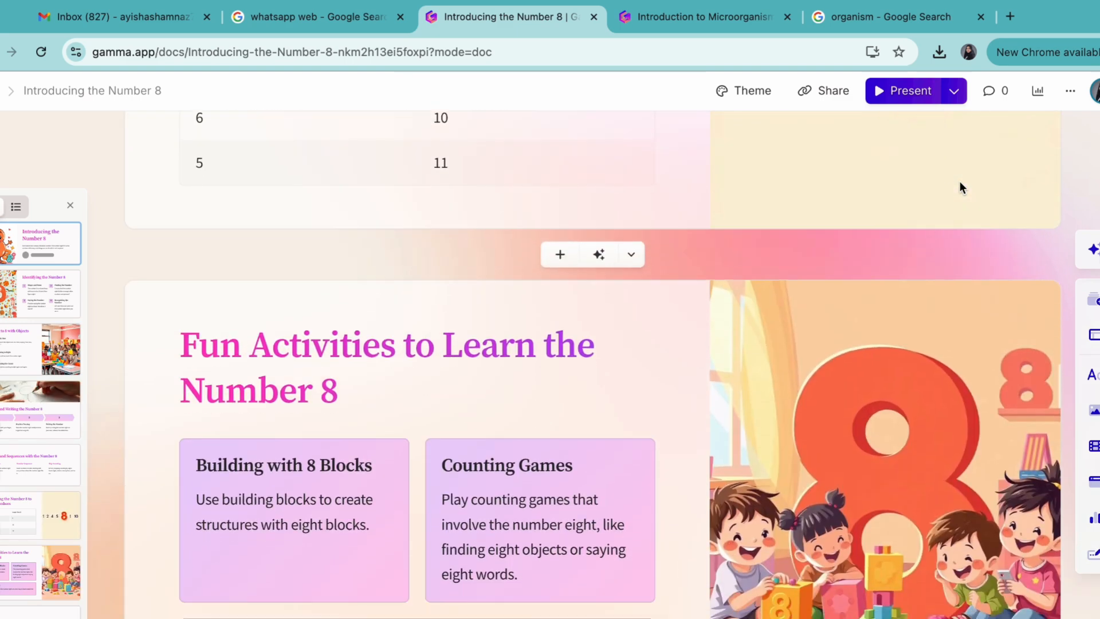
{"action": "scroll", "coordinate": [960, 181], "scroll_direction": "up", "scroll_amount": 4}
{"action": "scroll", "coordinate": [960, 181], "scroll_direction": "down", "scroll_amount": 1}
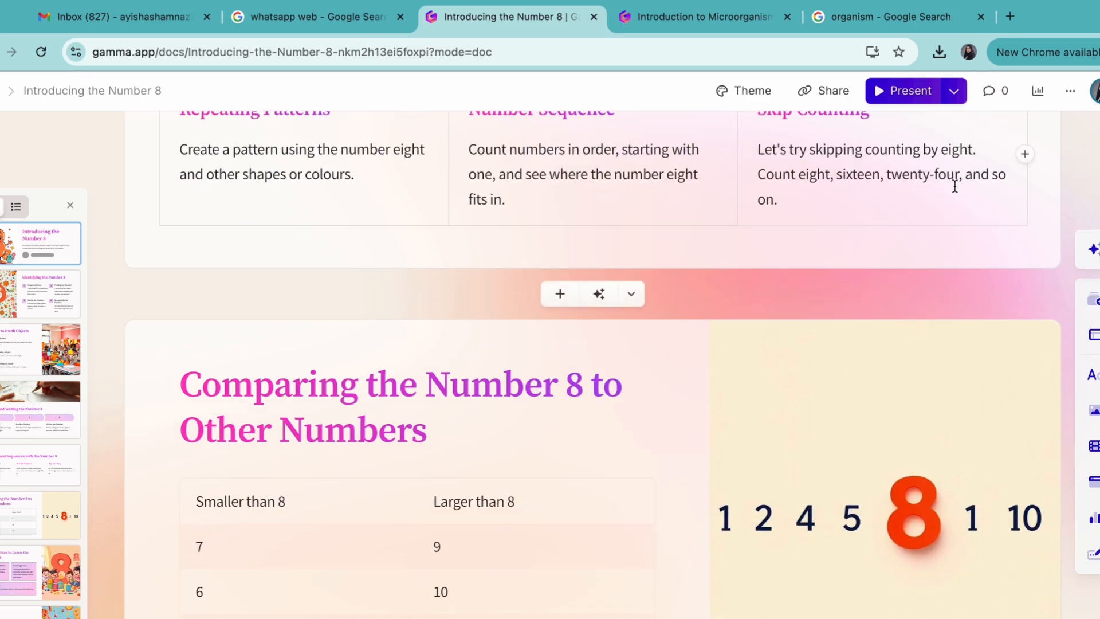
{"action": "scroll", "coordinate": [875, 478], "scroll_direction": "up", "scroll_amount": 6}
{"action": "scroll", "coordinate": [876, 477], "scroll_direction": "up", "scroll_amount": 15}
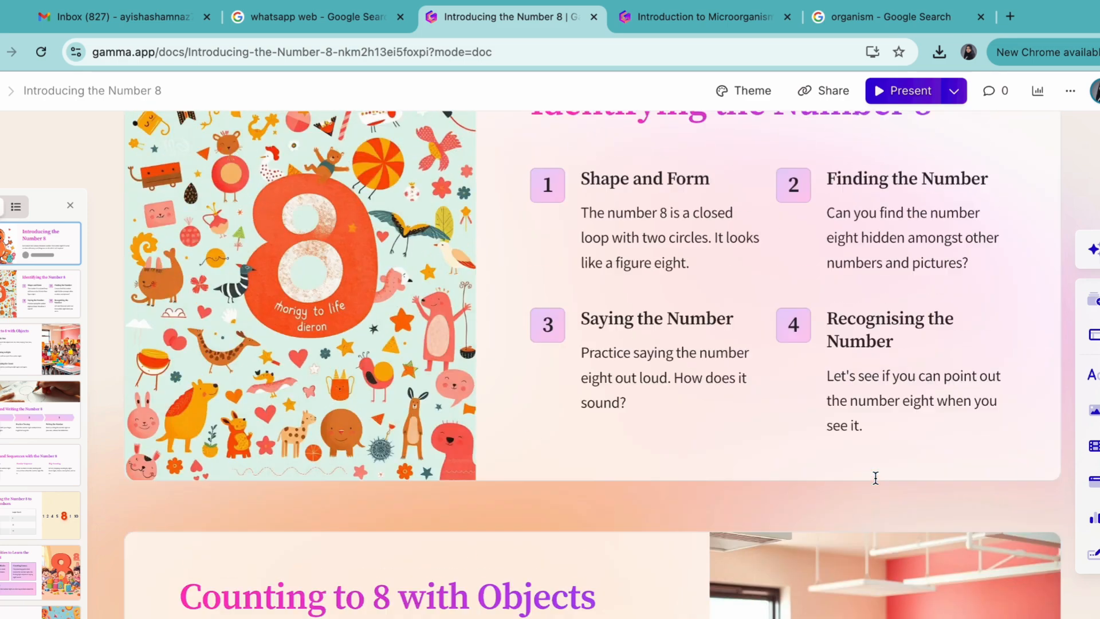
{"action": "scroll", "coordinate": [877, 484], "scroll_direction": "up", "scroll_amount": 3}
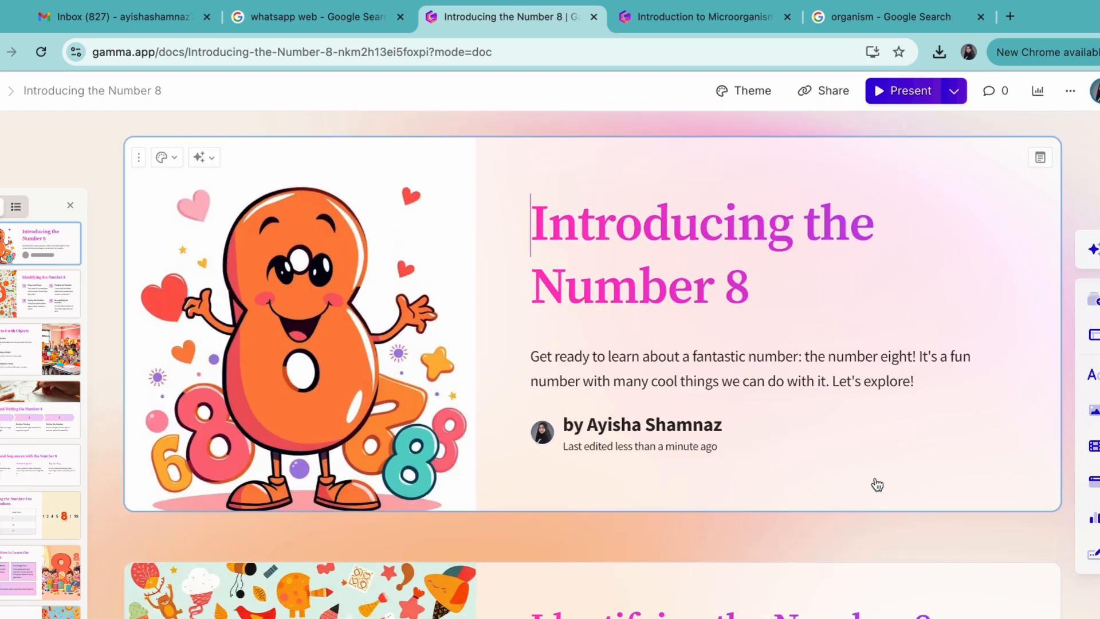
{"action": "scroll", "coordinate": [876, 475], "scroll_direction": "down", "scroll_amount": 1}
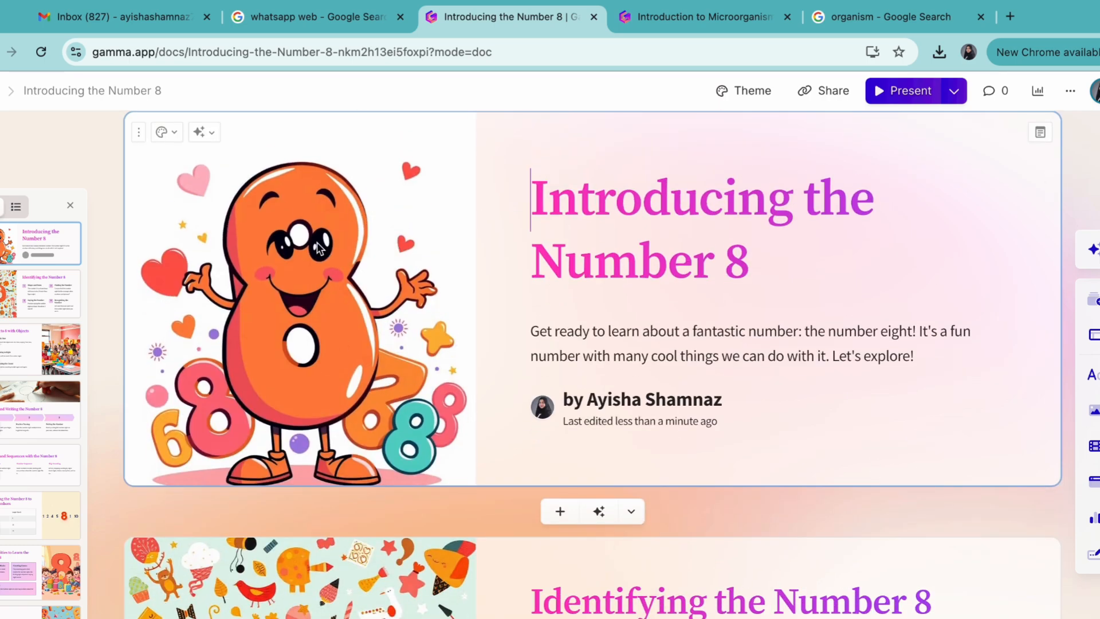
{"action": "scroll", "coordinate": [320, 241], "scroll_direction": "down", "scroll_amount": 20}
{"action": "scroll", "coordinate": [320, 241], "scroll_direction": "down", "scroll_amount": 1}
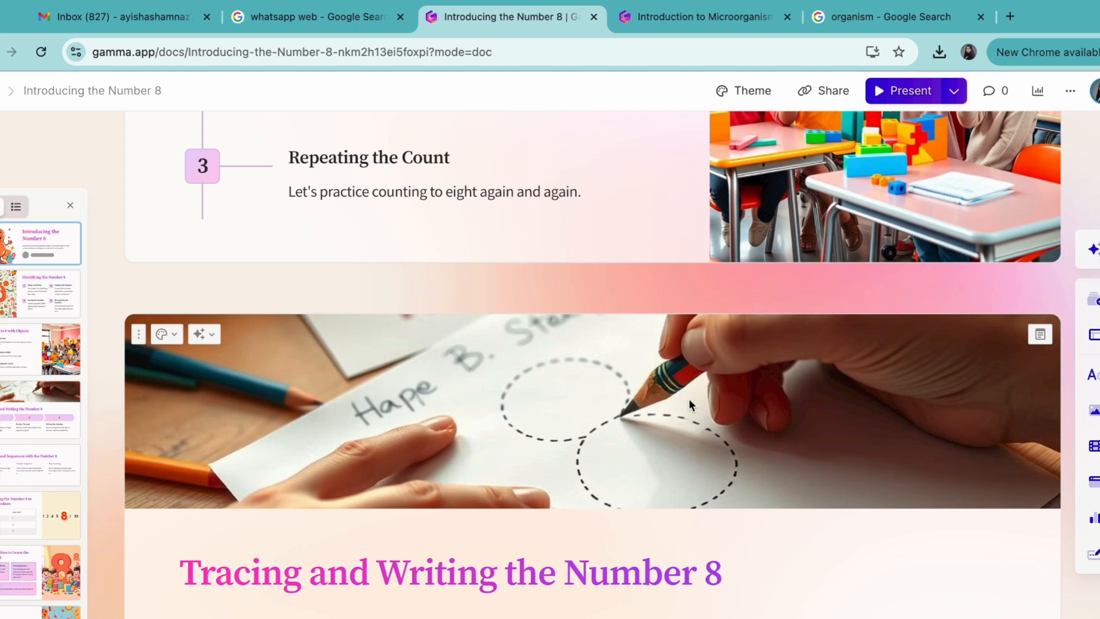
{"action": "scroll", "coordinate": [663, 398], "scroll_direction": "down", "scroll_amount": 20}
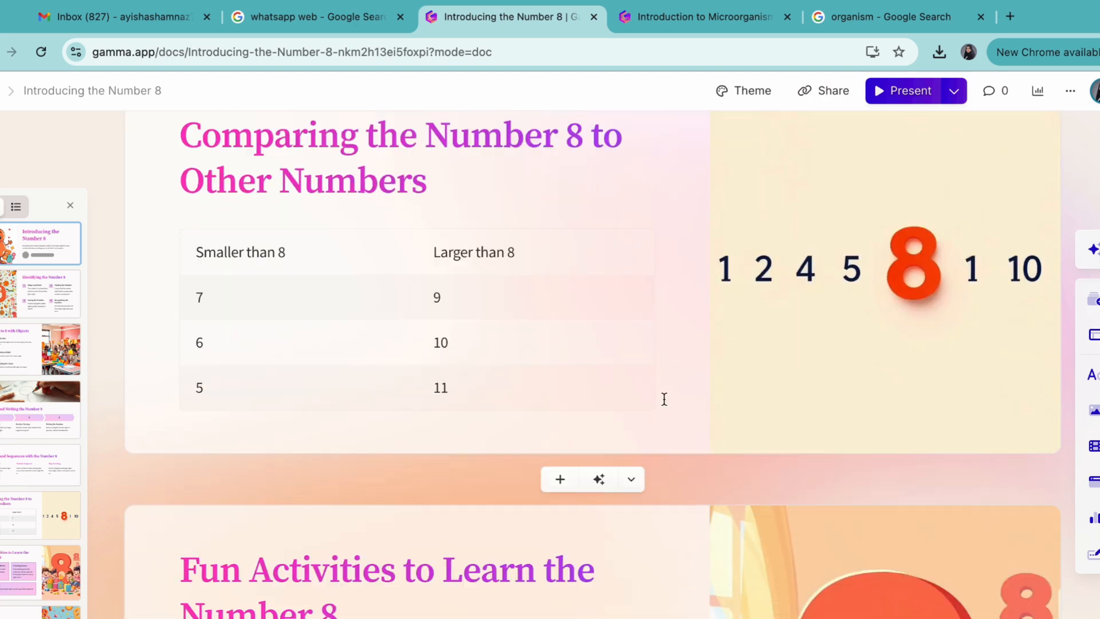
{"action": "scroll", "coordinate": [664, 400], "scroll_direction": "down", "scroll_amount": 8}
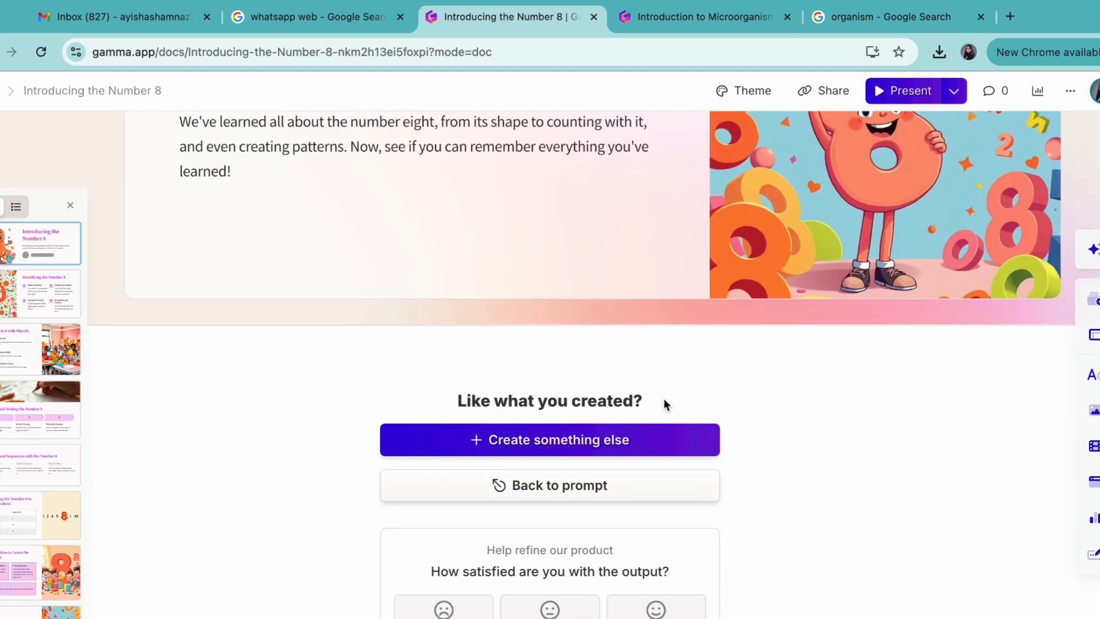
{"action": "scroll", "coordinate": [665, 399], "scroll_direction": "up", "scroll_amount": 10}
{"action": "scroll", "coordinate": [663, 405], "scroll_direction": "up", "scroll_amount": 8}
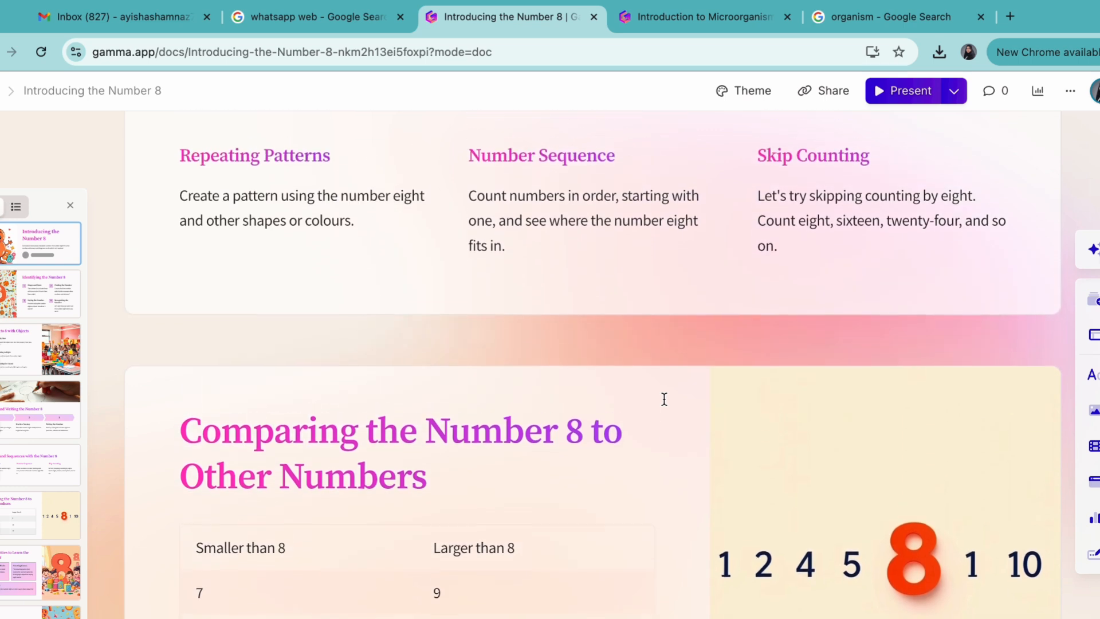